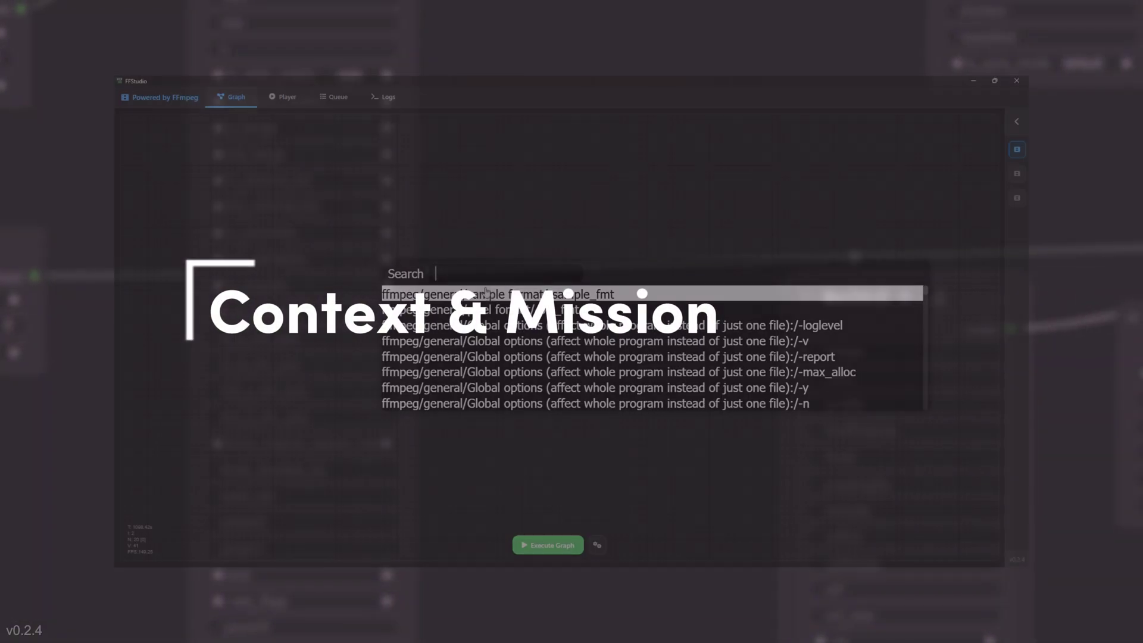
Search the available nodes for libx and choose the libx264 video encoder
text(libx)
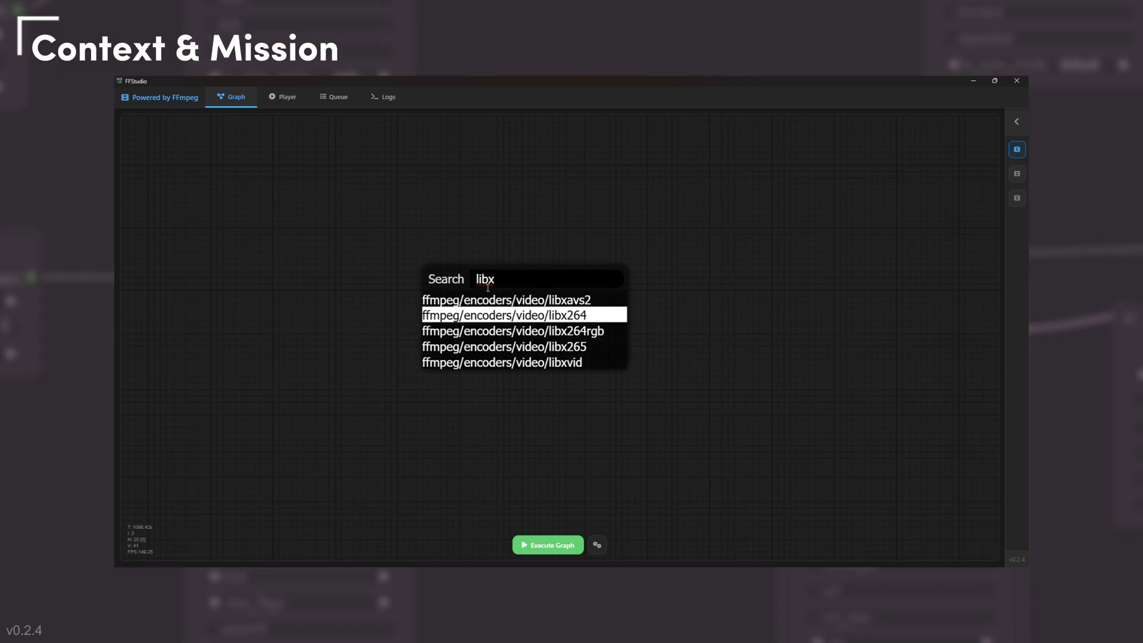
click(470, 315)
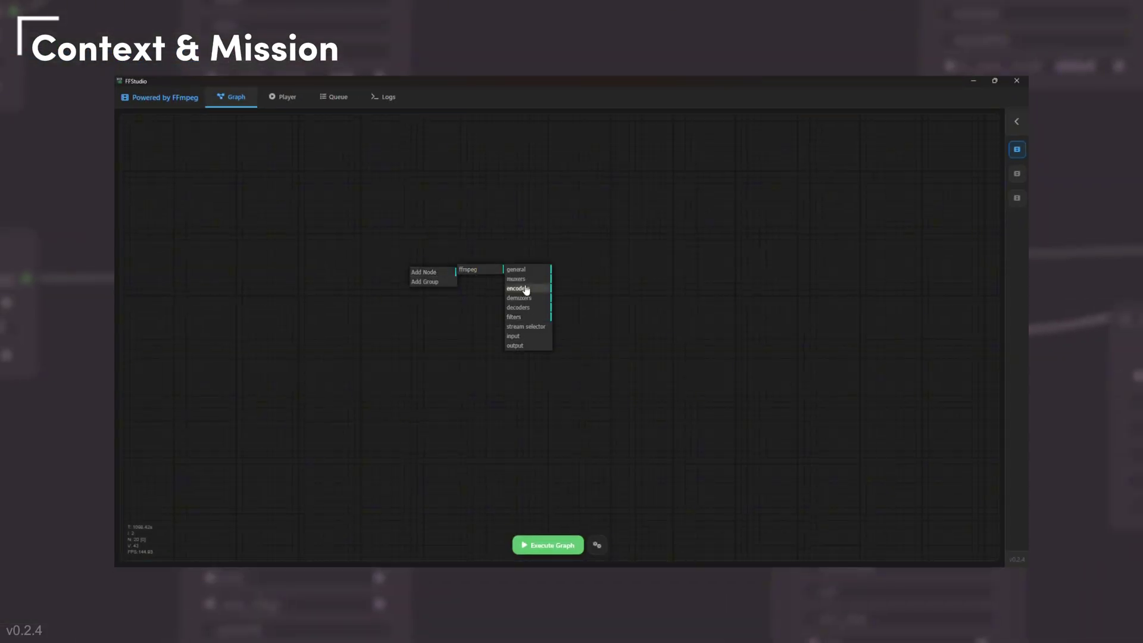
Browse the ffmpeg node categories for adding a node, including the list of video encoders
mouse_move(526, 290)
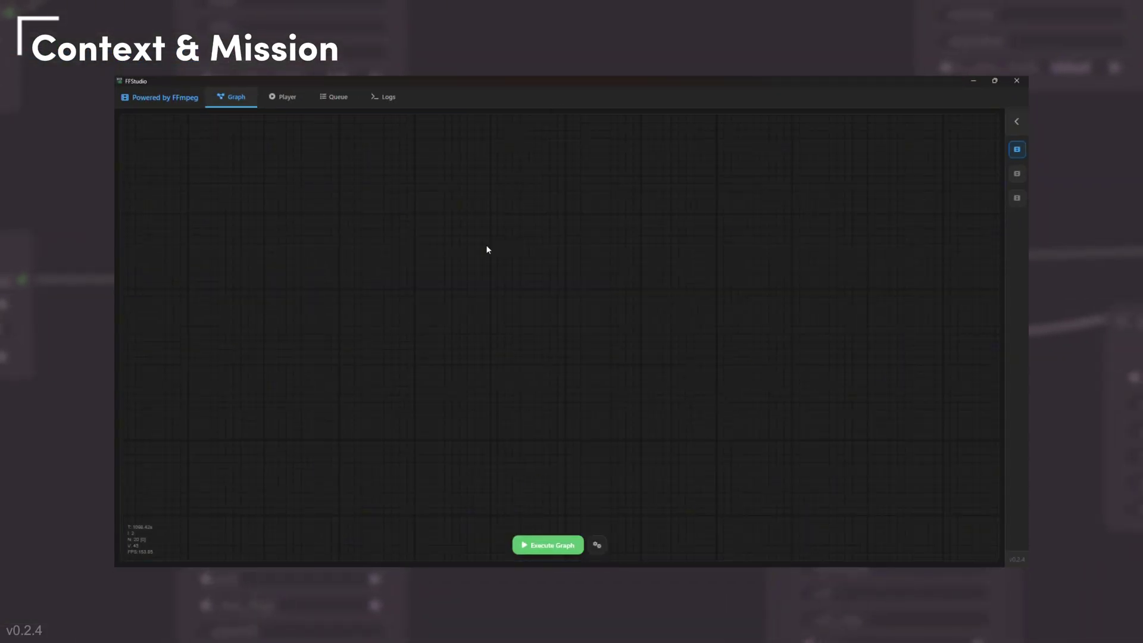
mouse_move(603, 263)
scroll(650, 247, up, 10)
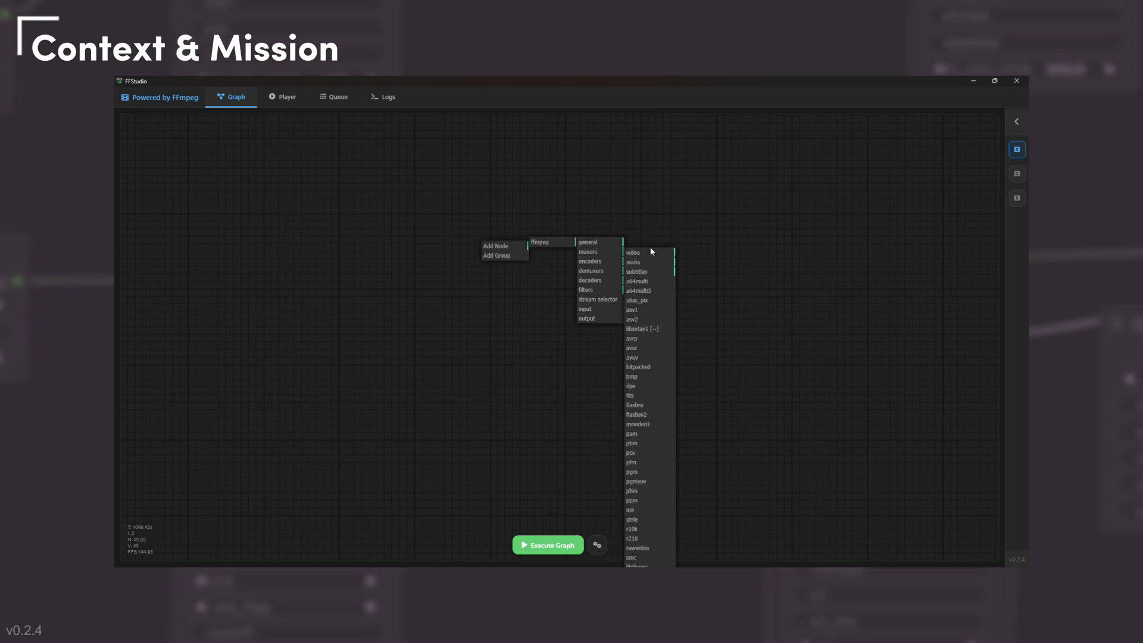
mouse_move(649, 263)
click(683, 252)
scroll(638, 266, down, 4)
drag(686, 332, 680, 250)
right_click(594, 172)
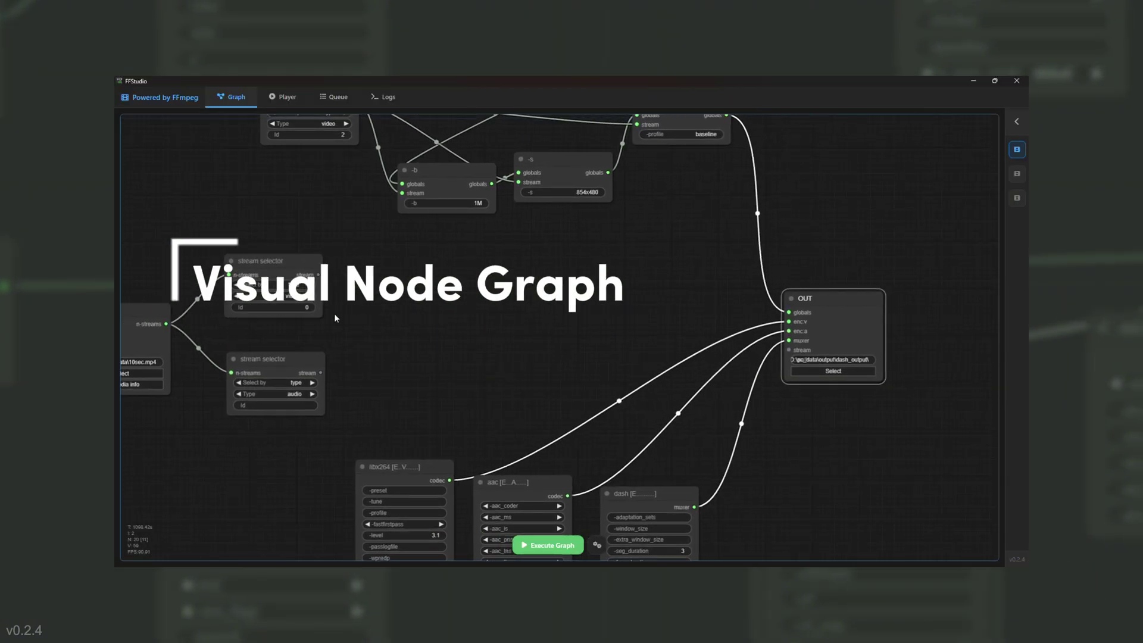
Connect the video stream selector to three stream inputs of the OUT node and the audio stream selector to the fourth
drag(322, 274, 657, 367)
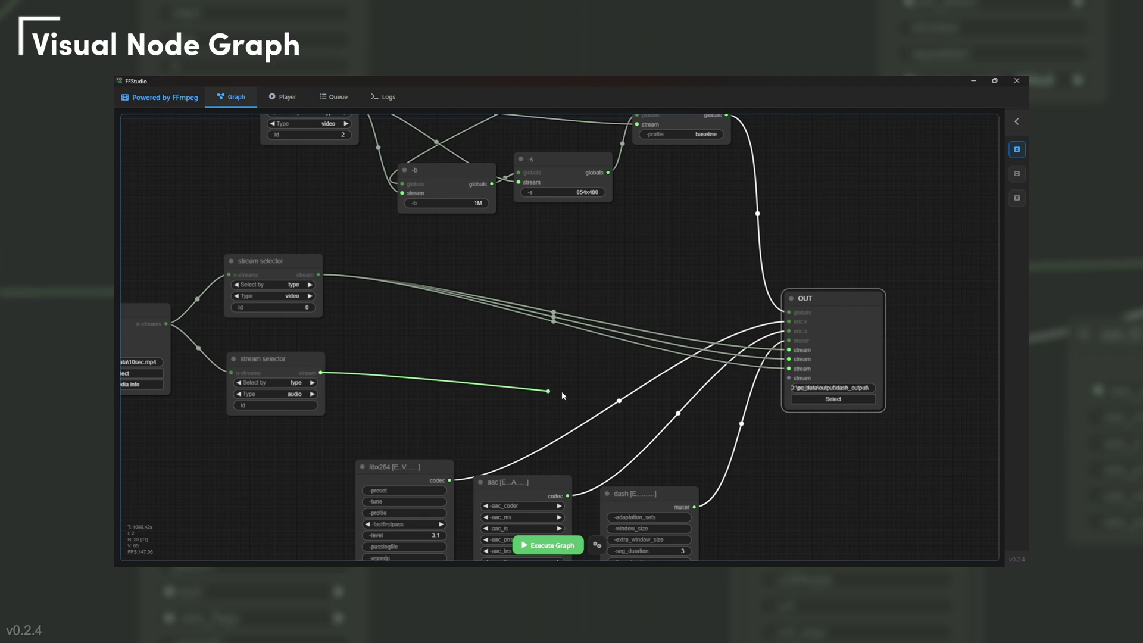
drag(783, 384, 789, 379)
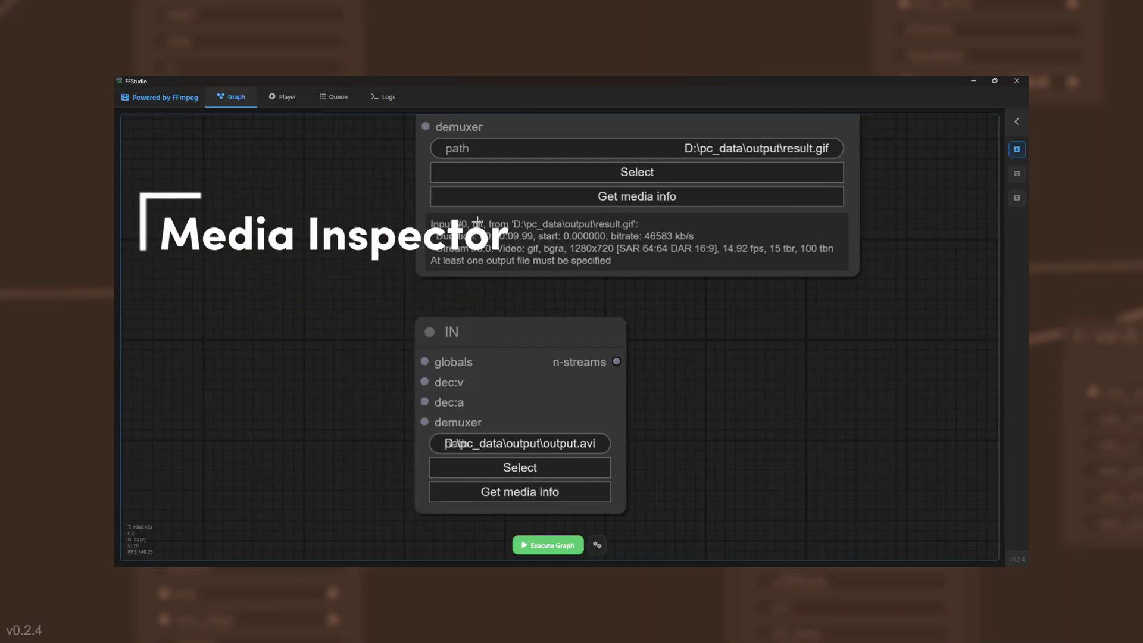
Retrieve and examine the media info of the output.avi input and the IN node beneath it
scroll(668, 284, down, 4)
click(619, 411)
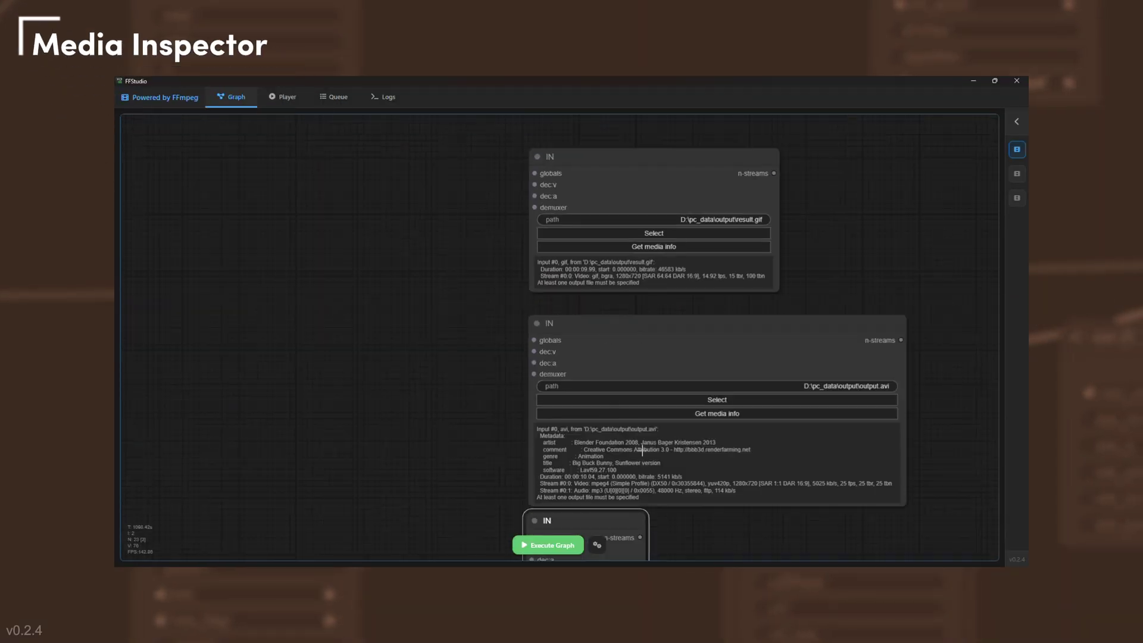
scroll(761, 485, up, 8)
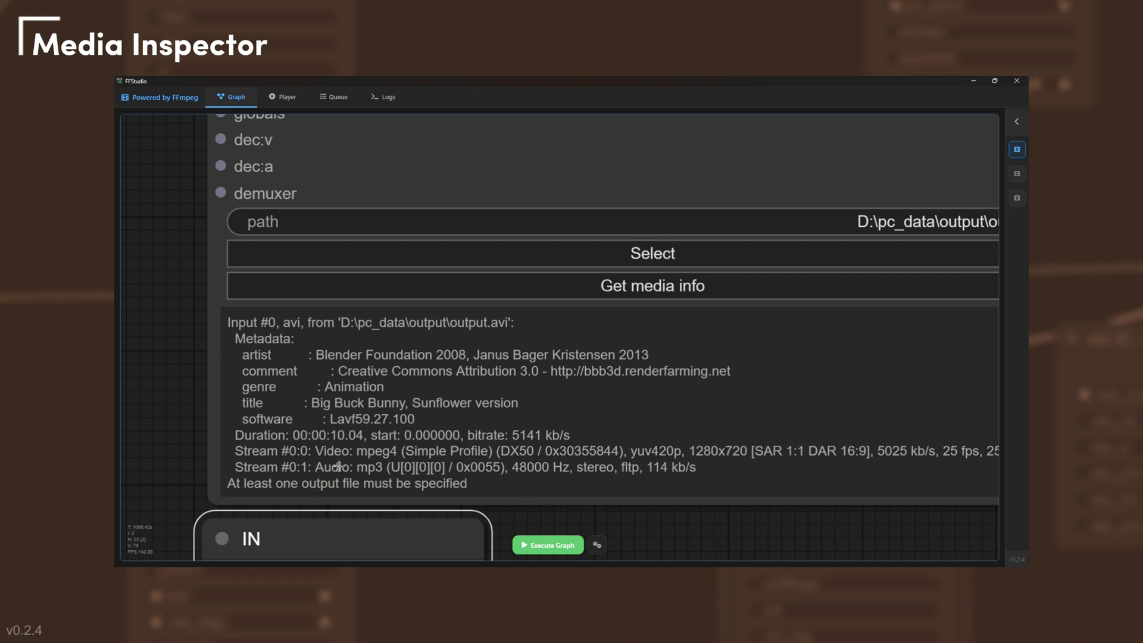
scroll(363, 464, down, 8)
drag(509, 500, 519, 248)
drag(406, 235, 411, 252)
click(384, 357)
scroll(485, 464, up, 4)
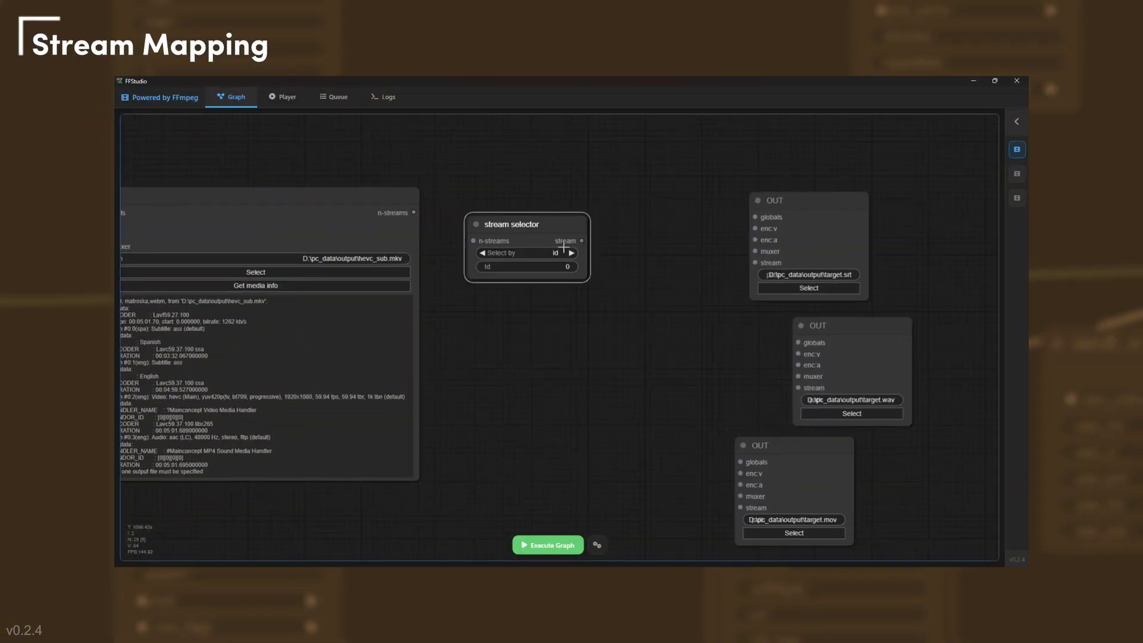
Route the video, audio and subtitle streams of hevc_sub.mkv through separate stream selectors to target.mov, target.wav and target.srt
drag(734, 495, 740, 507)
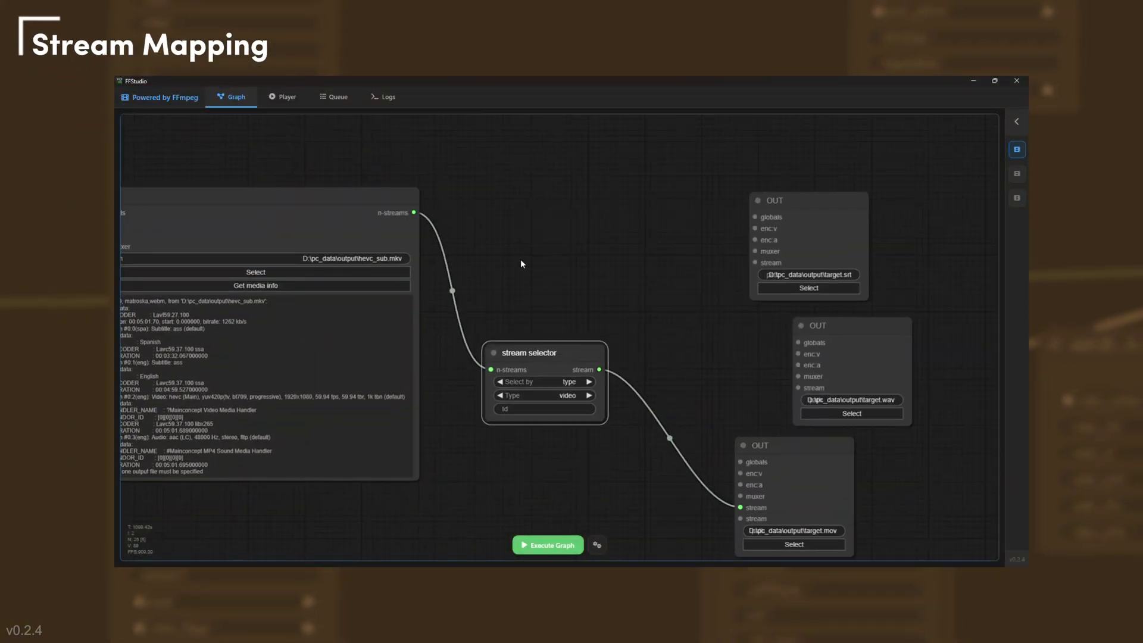
alt+drag(531, 354, 525, 253)
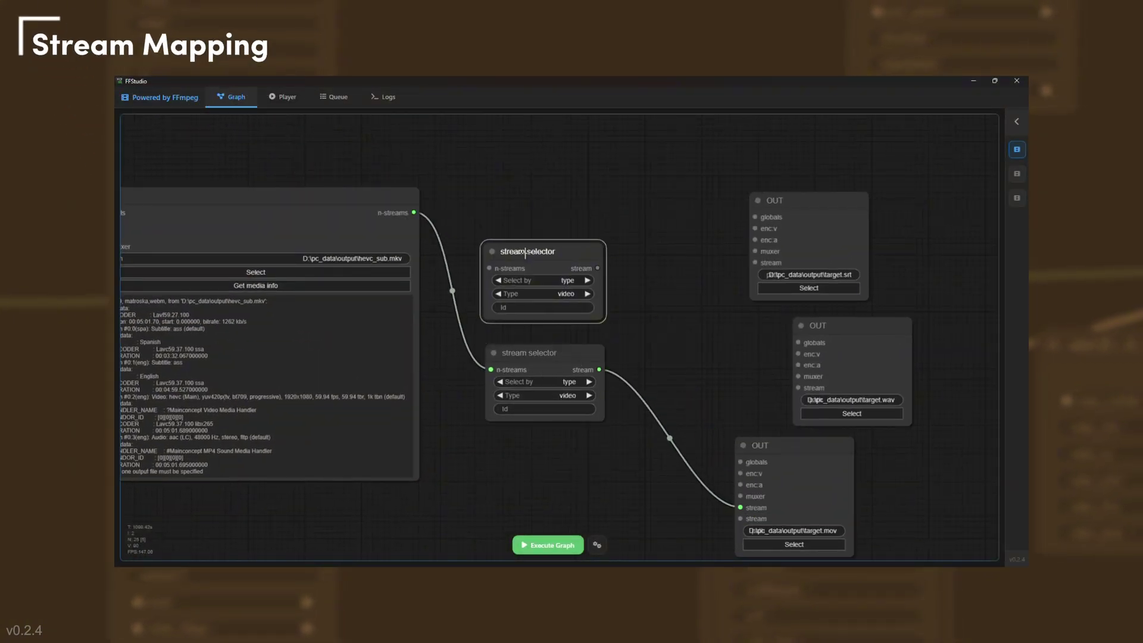
drag(597, 268, 798, 387)
key(ctrl+v)
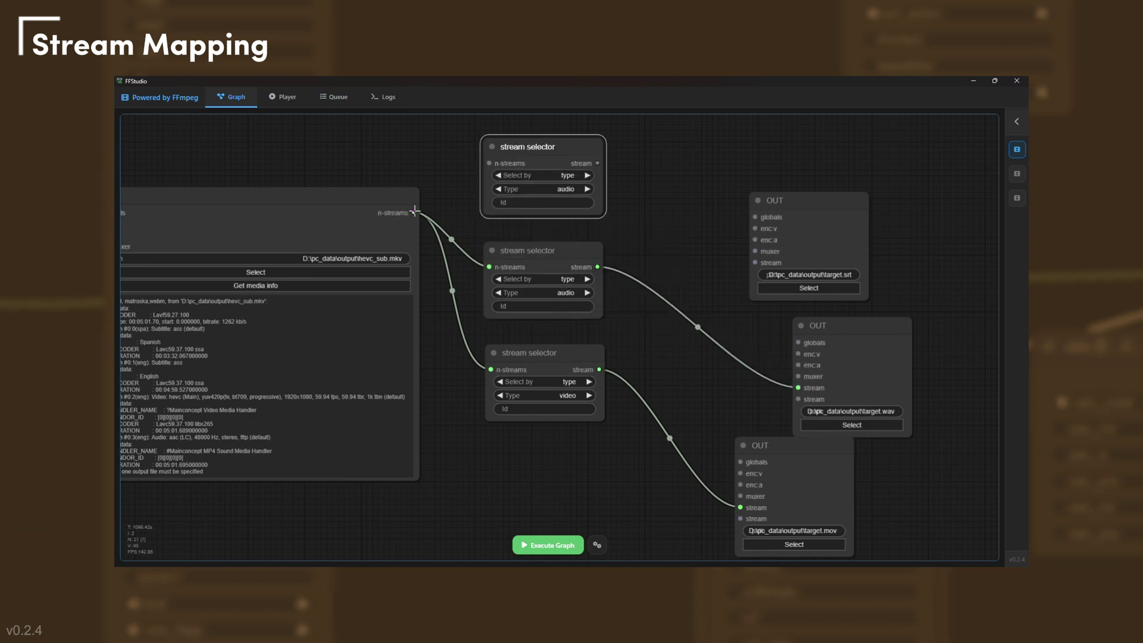
drag(768, 260, 765, 262)
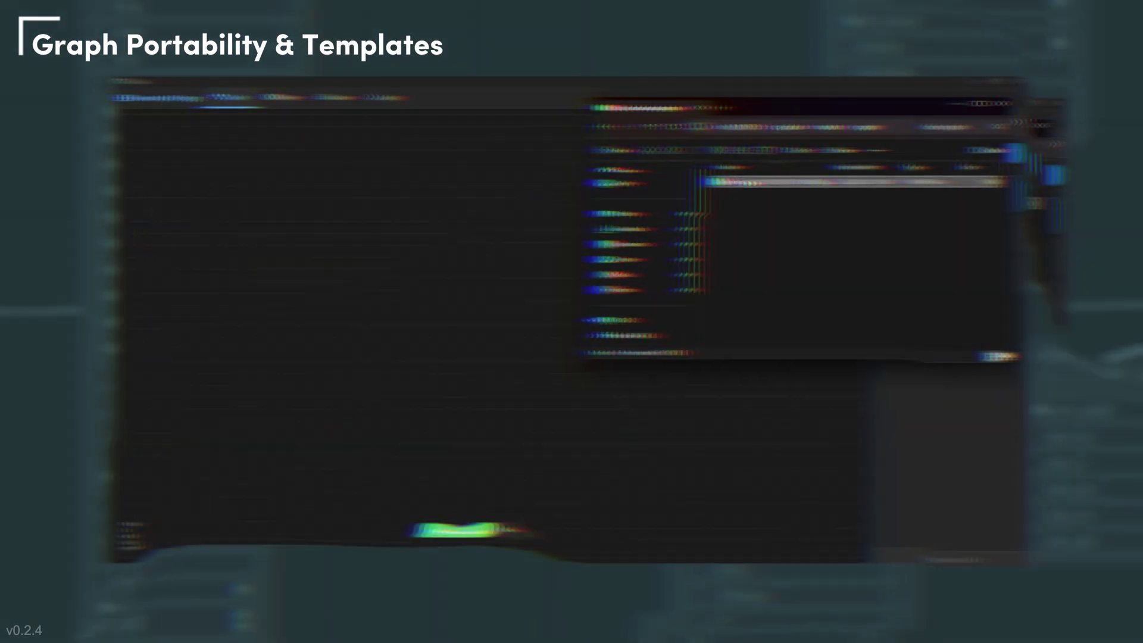
Import a saved graph onto the canvas of the ffmpeg-5_1 workflow
drag(774, 182, 541, 322)
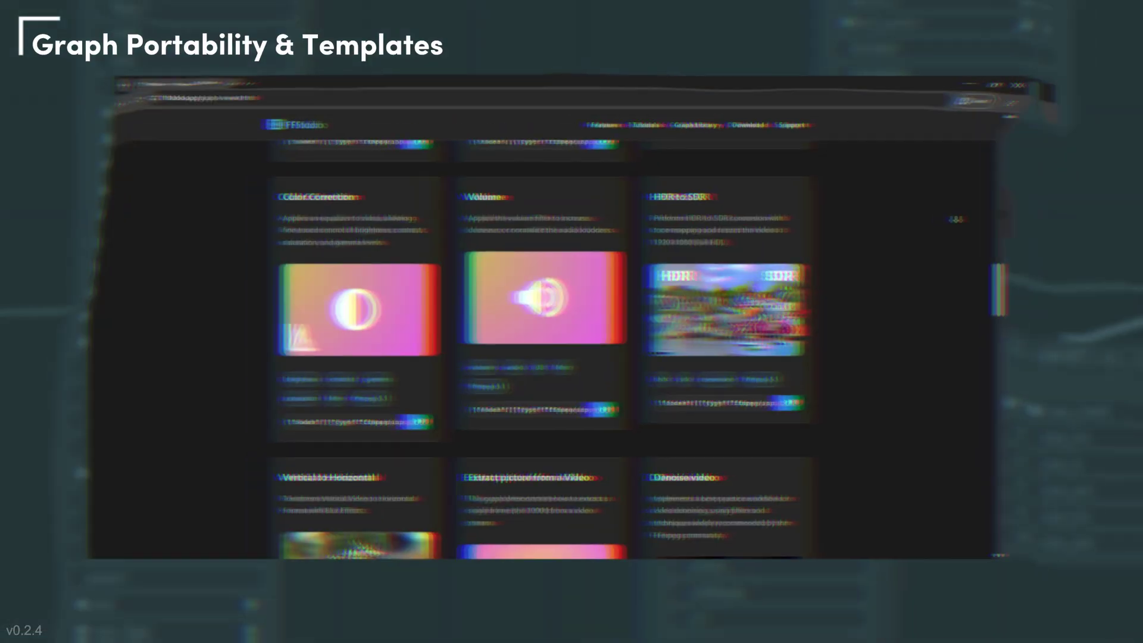
scroll(981, 208, down, 20)
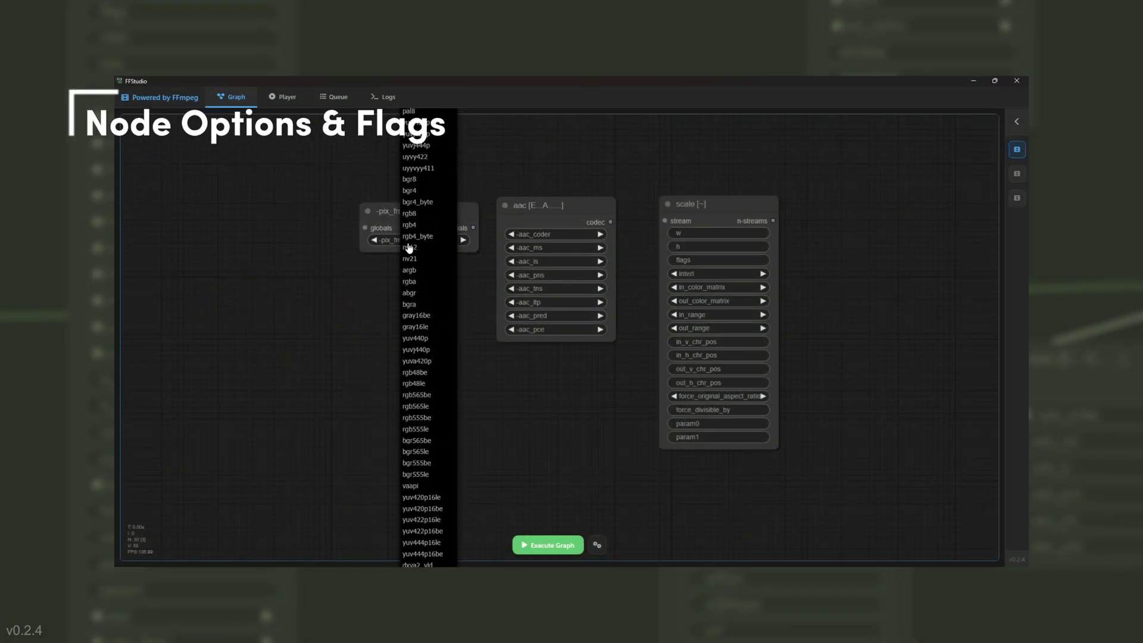
Set -pix_fmt to nv12, and set the scale node's out_color_matrix to smpte170m and out_range to limited
click(409, 241)
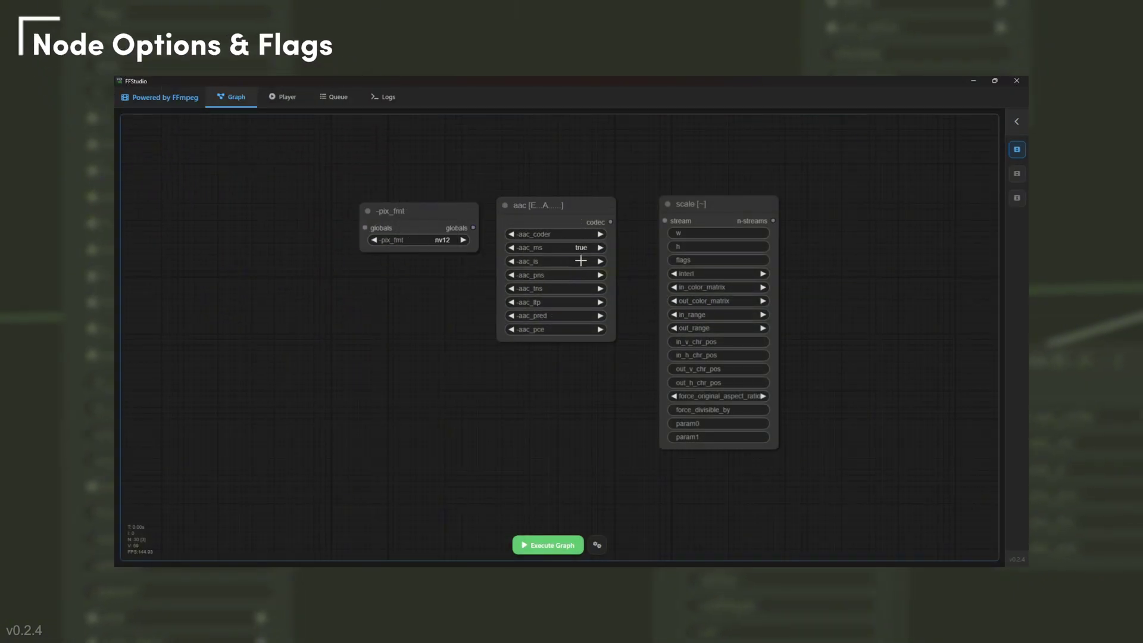
click(714, 300)
click(717, 330)
click(719, 361)
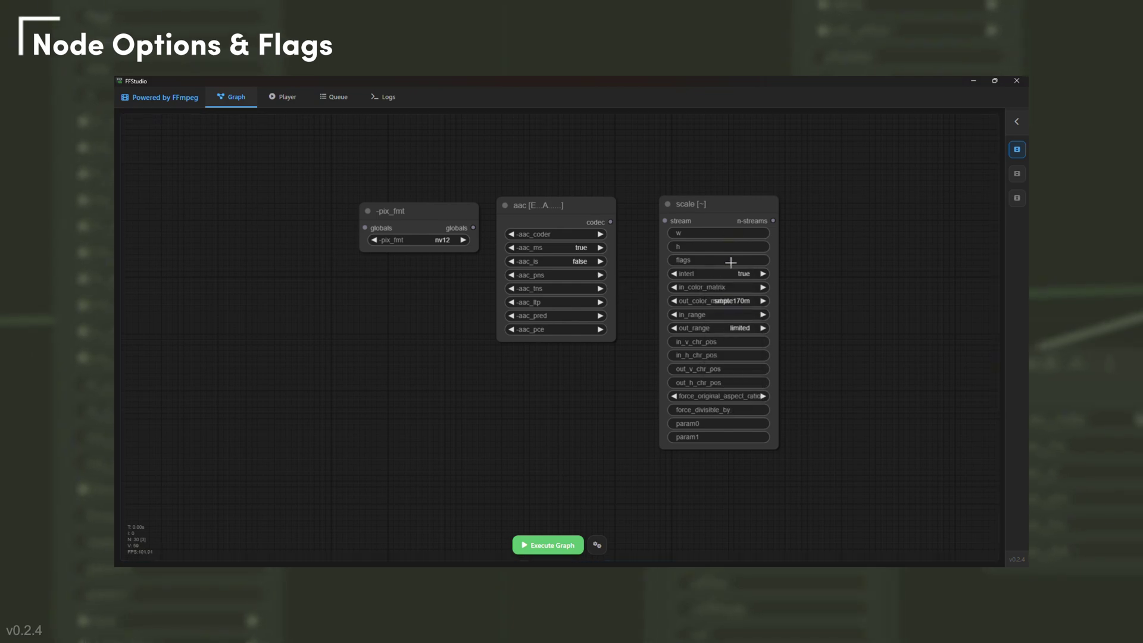
Open the scale node's description and read through it
right_click(729, 212)
click(739, 220)
scroll(776, 222, down, 3)
scroll(773, 220, up, 8)
scroll(773, 221, down, 1)
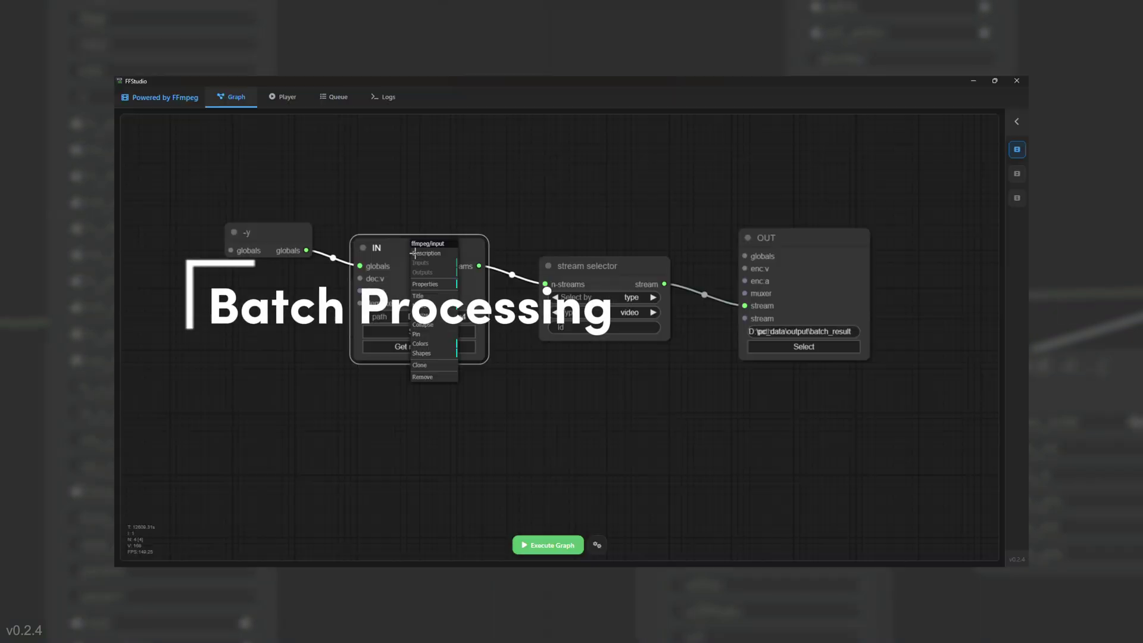
Read the descriptions of the IN and OUT nodes for their batch processing options
click(426, 257)
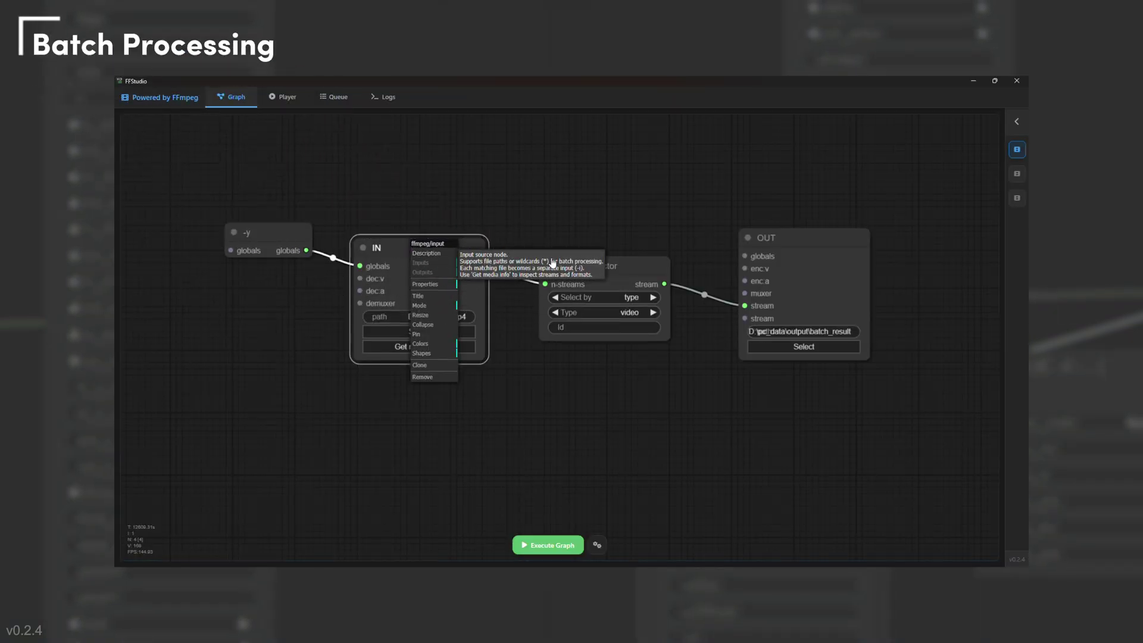
click(546, 357)
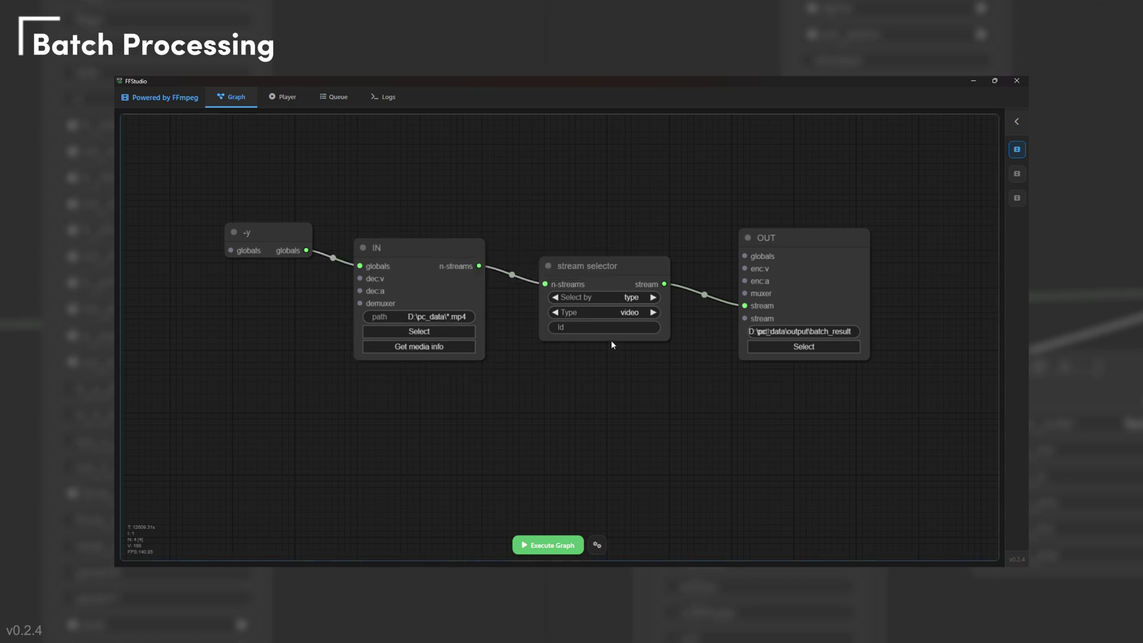
click(779, 244)
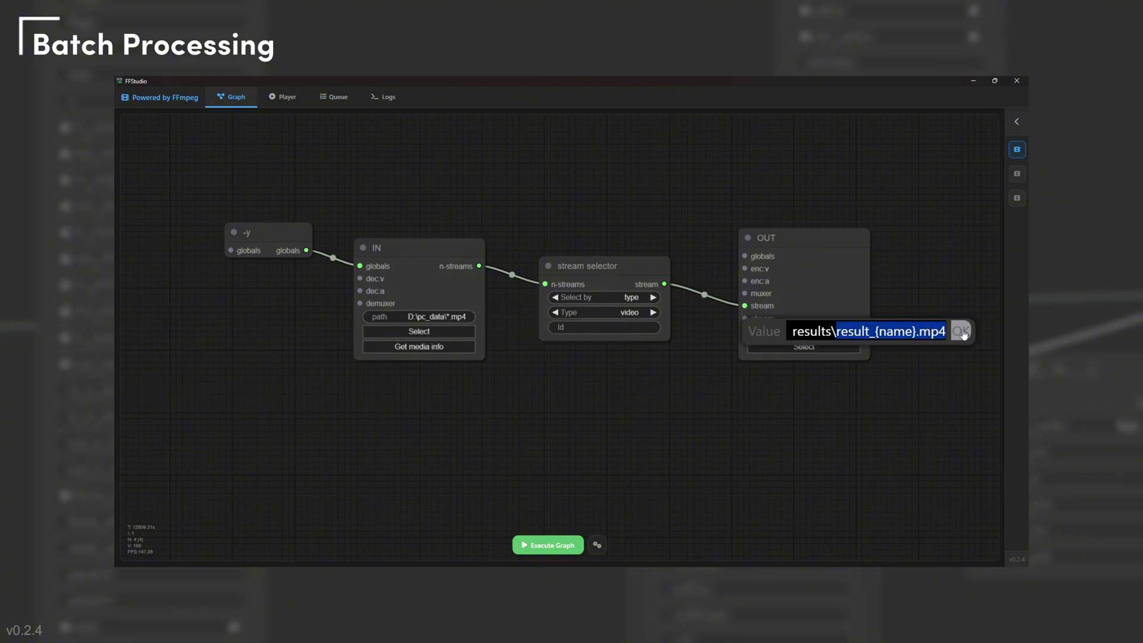
Open the execution queue and review the batch jobs
click(337, 98)
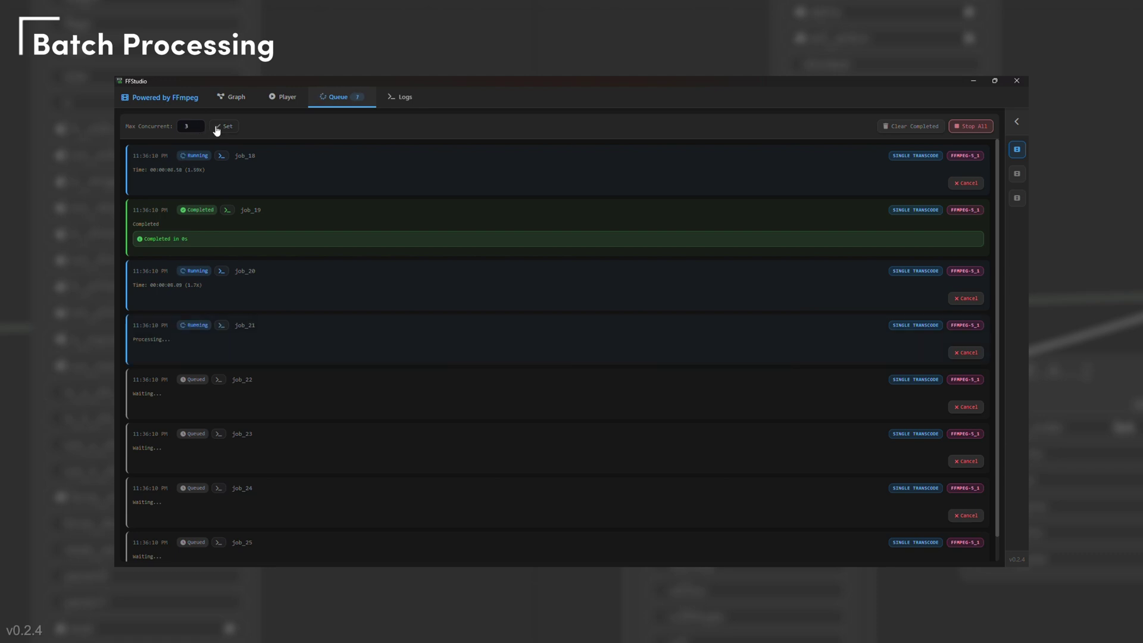
scroll(242, 419, down, 1)
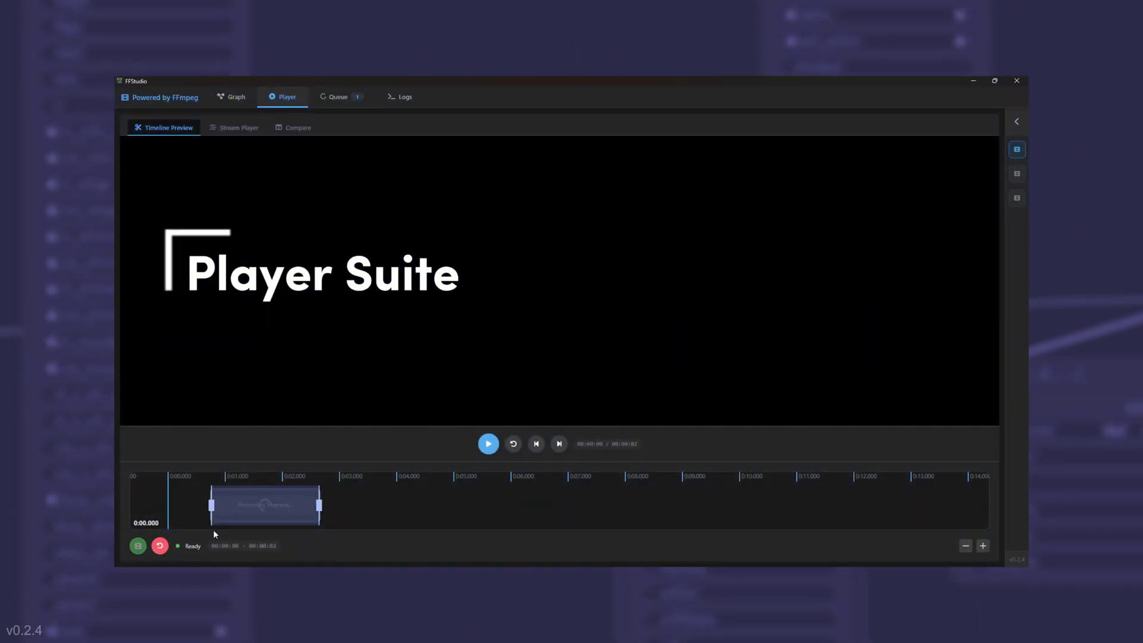
Render two video frame previews on the timeline beside the video segment and play the preview
click(138, 545)
click(138, 545)
scroll(224, 514, up, 4)
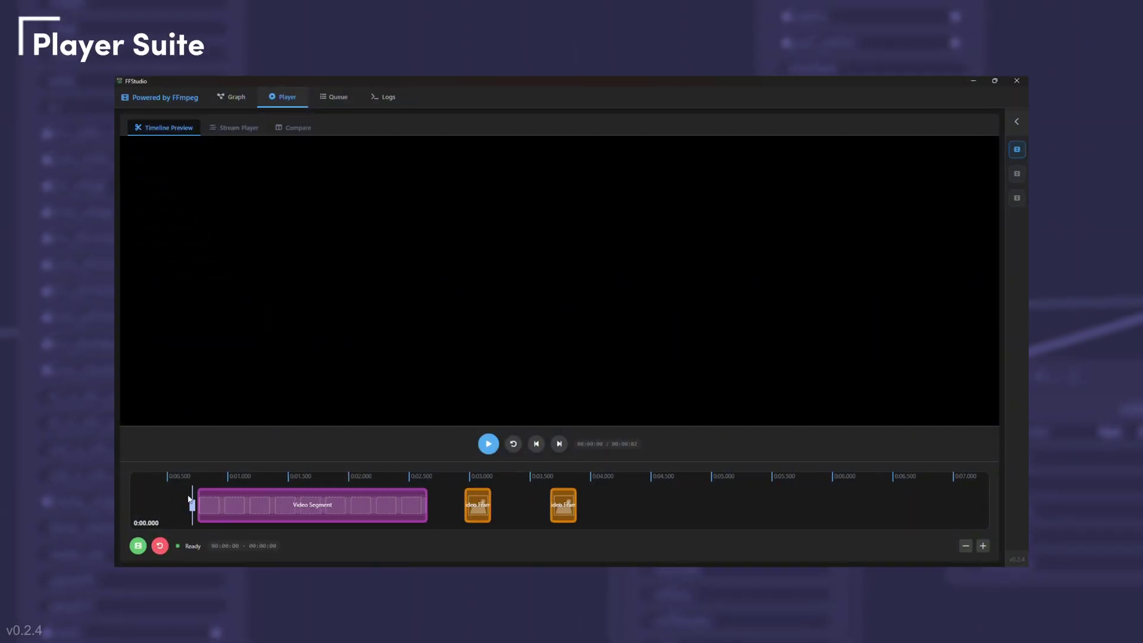
key(space)
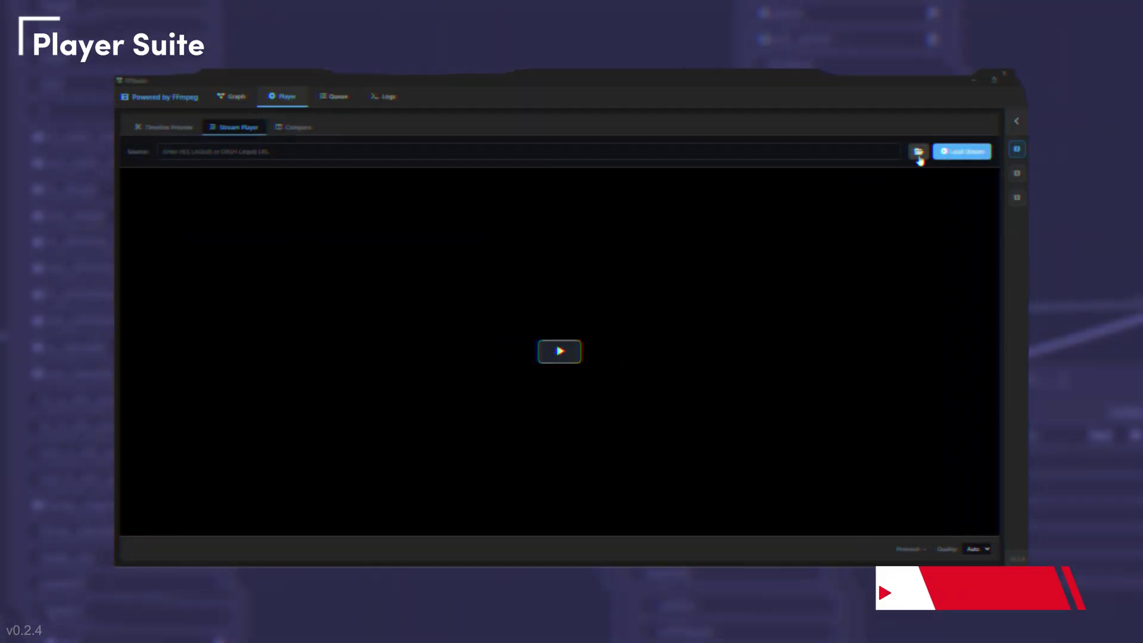
Load the DASH manifest manifest.mpd from the dash_output folder into the Stream Player and play it
click(918, 152)
double_click(243, 296)
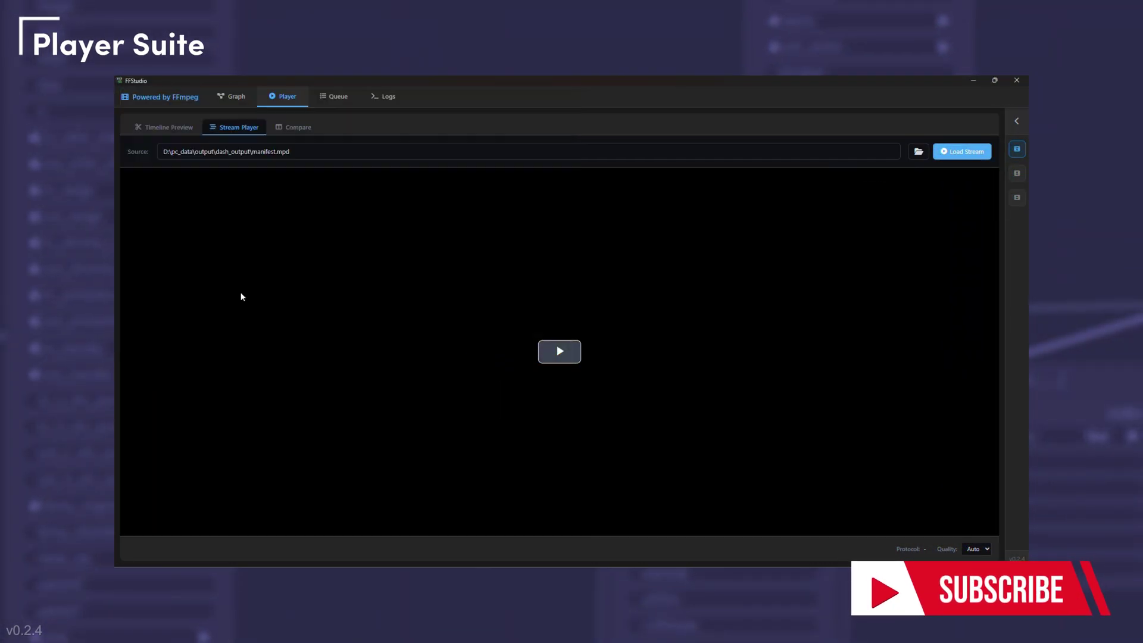
click(962, 151)
click(550, 356)
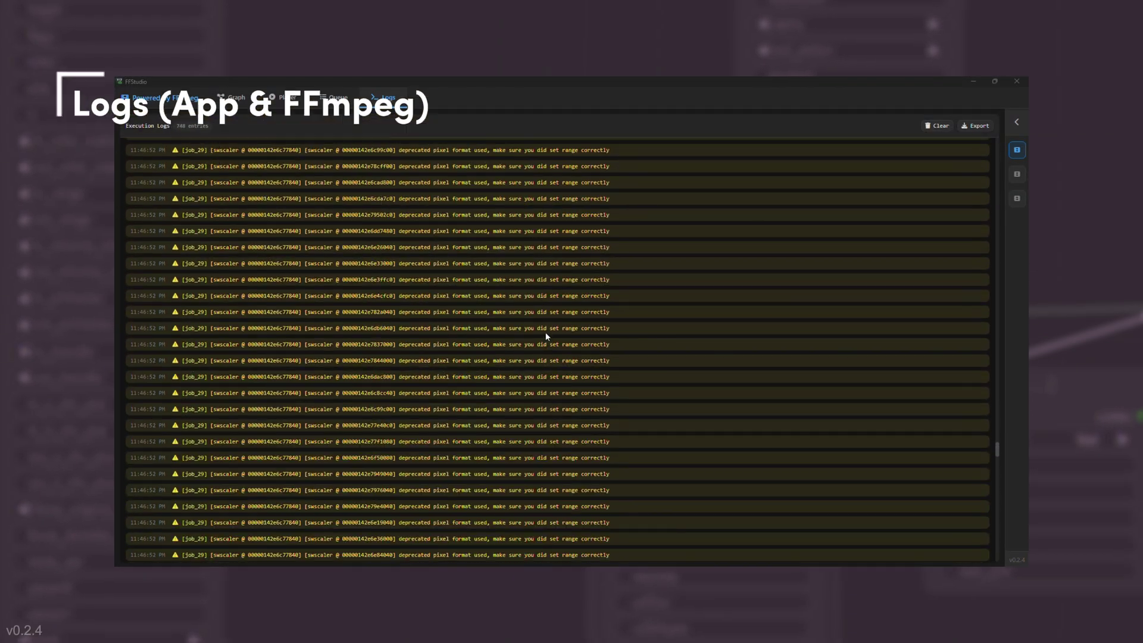
Look back through the execution logs from the recent preview jobs to the earliest entries
scroll(546, 336, up, 15)
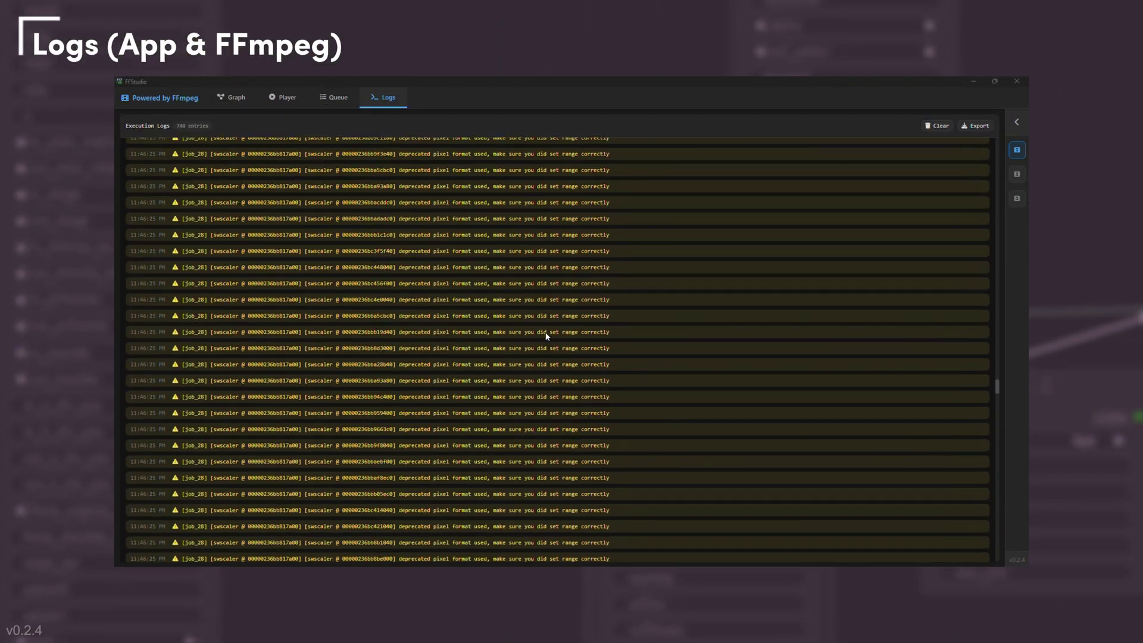
scroll(546, 336, up, 20)
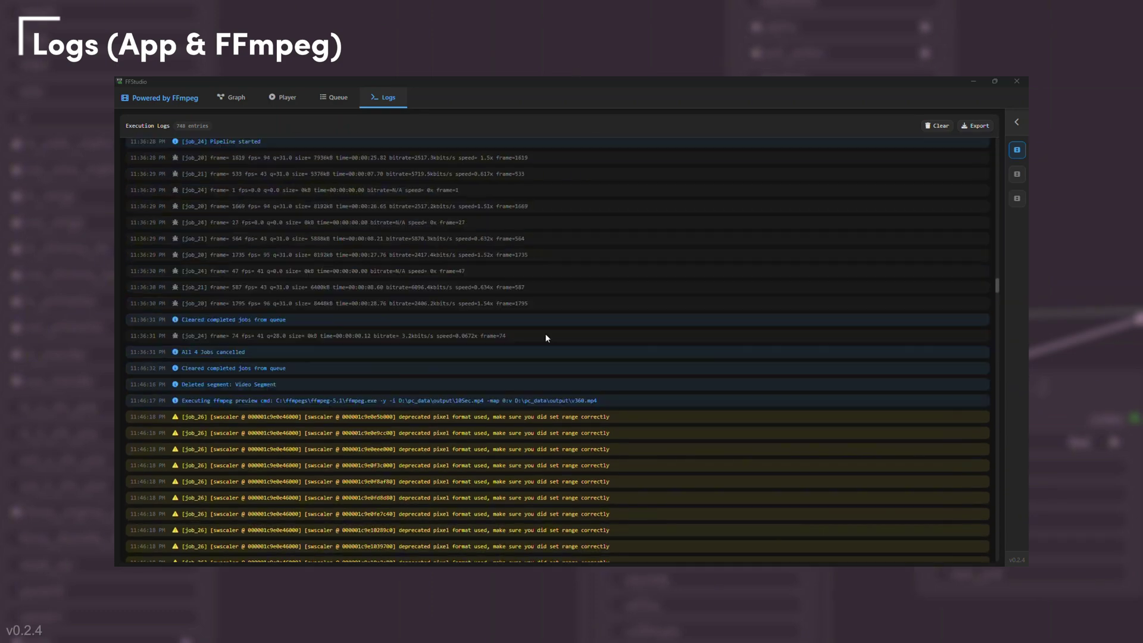
scroll(547, 338, up, 10)
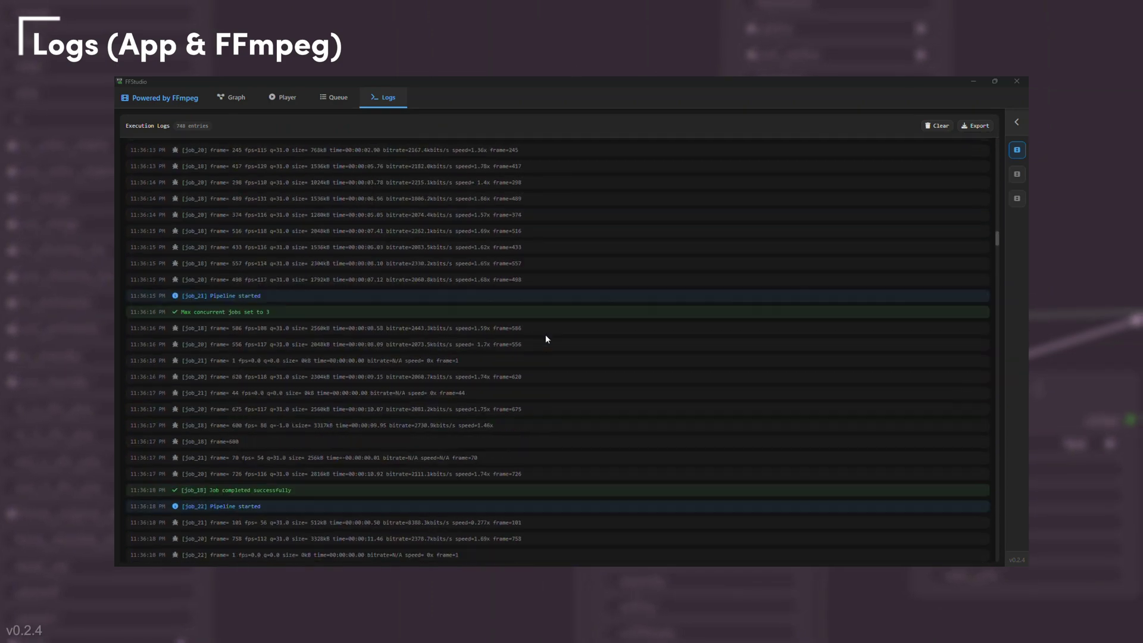
scroll(547, 338, up, 20)
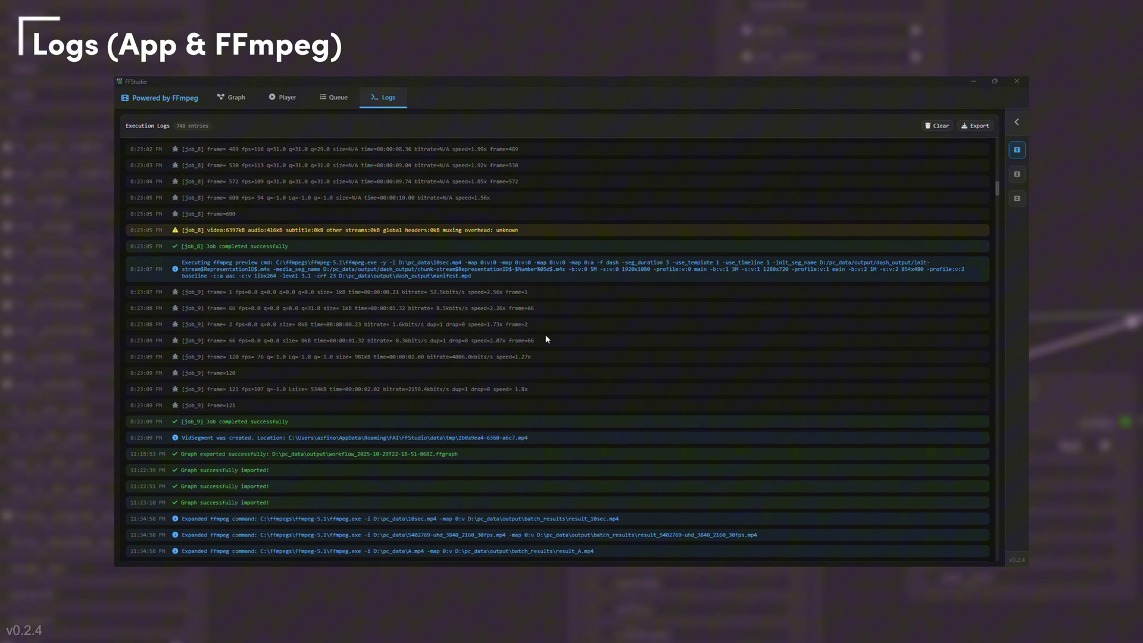
scroll(547, 338, up, 10)
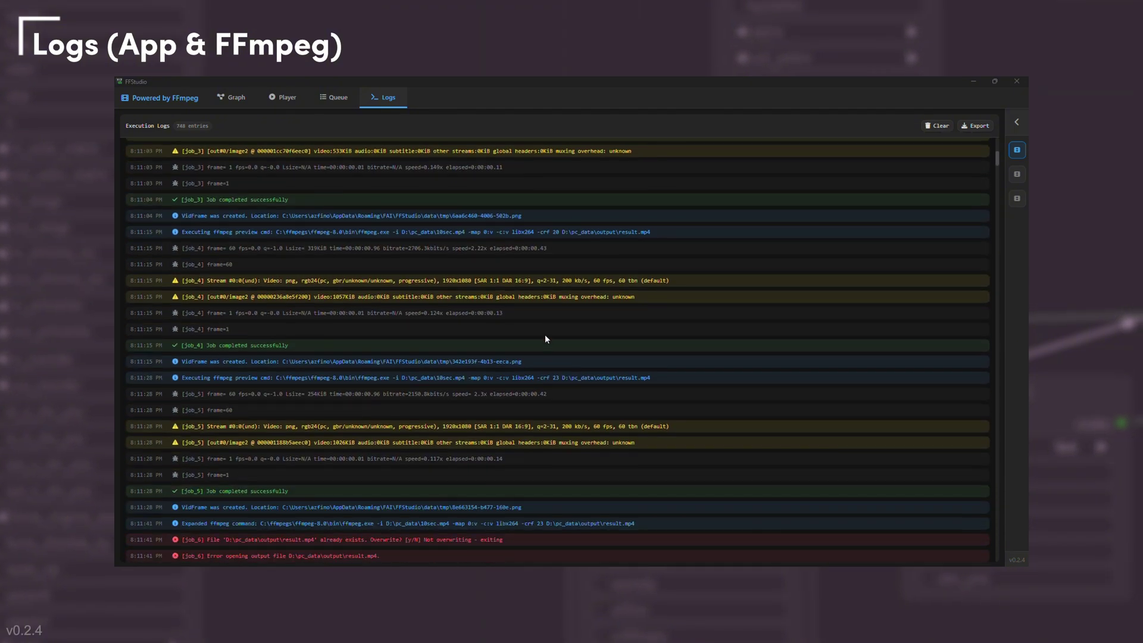
scroll(544, 334, up, 10)
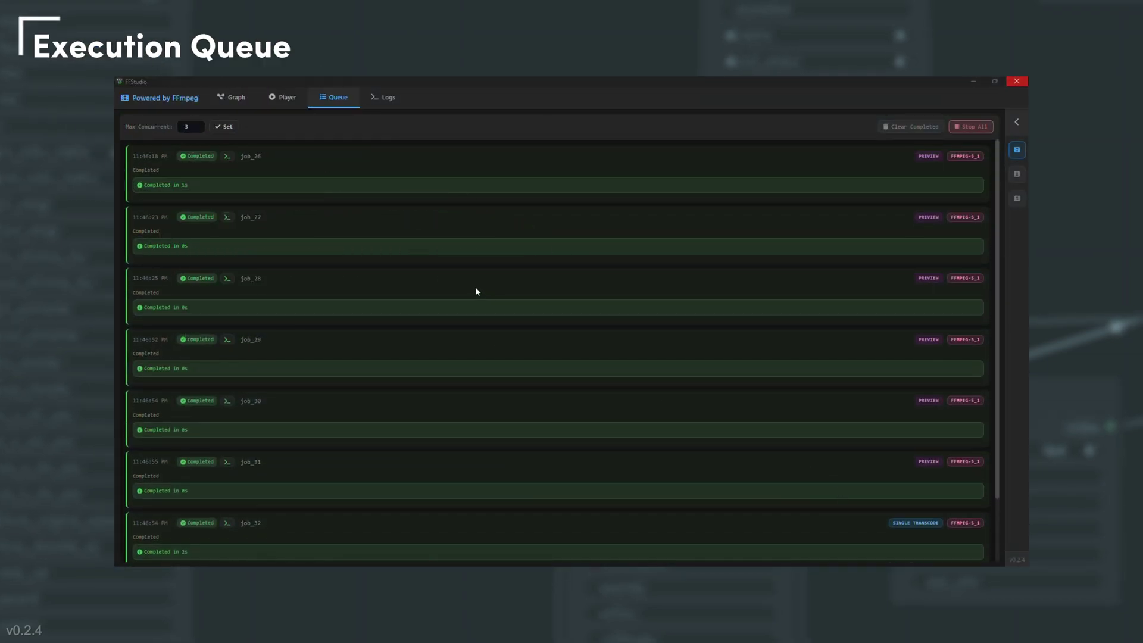
Review the completed preview and single transcode jobs in the execution queue down to the last one
scroll(417, 295, down, 1)
mouse_move(226, 269)
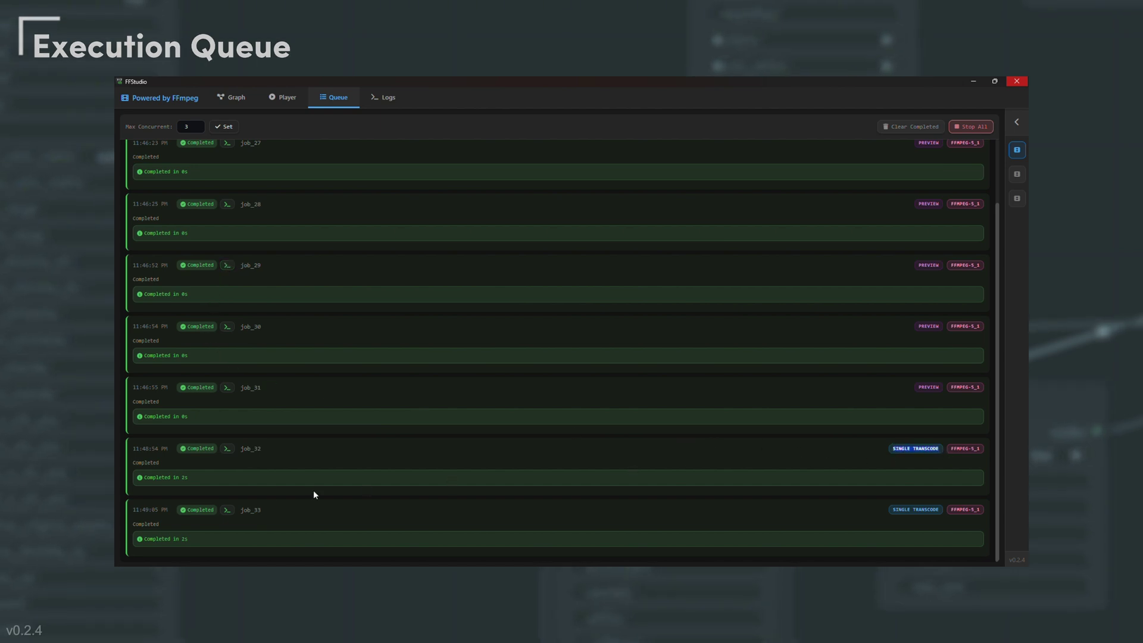
drag(313, 491, 145, 484)
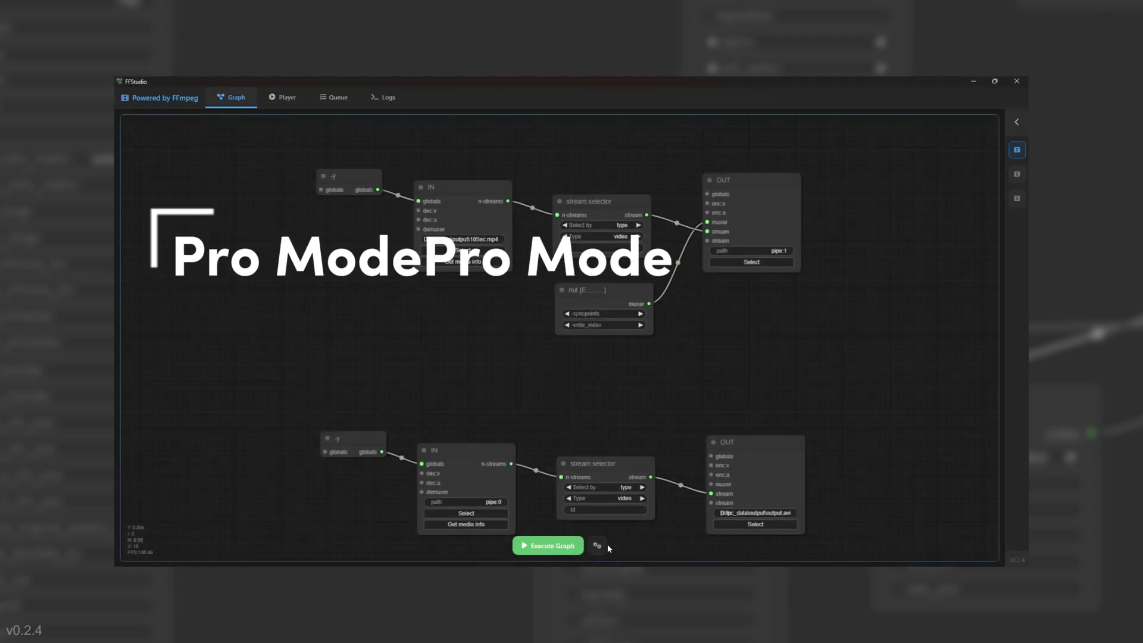
Open the Pro Mode graph execution pipeline for the two graphs on the canvas
click(597, 544)
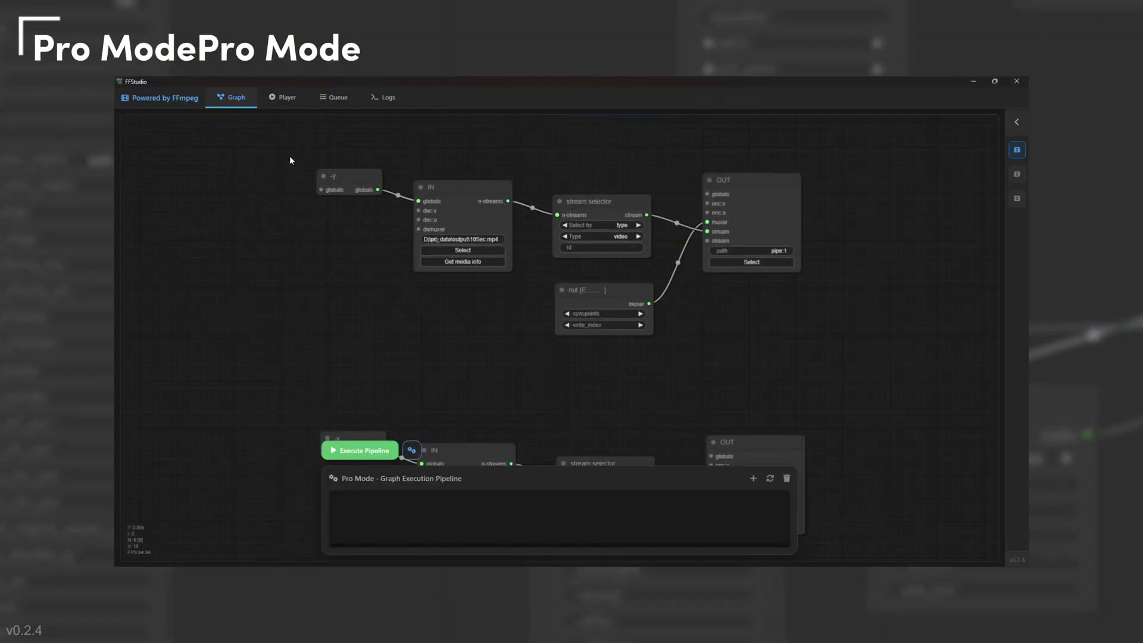
Add the upper graph writing to pipe:1 to the execution pipeline, followed by the lower graph reading pipe:0 and writing output.avi
click(753, 478)
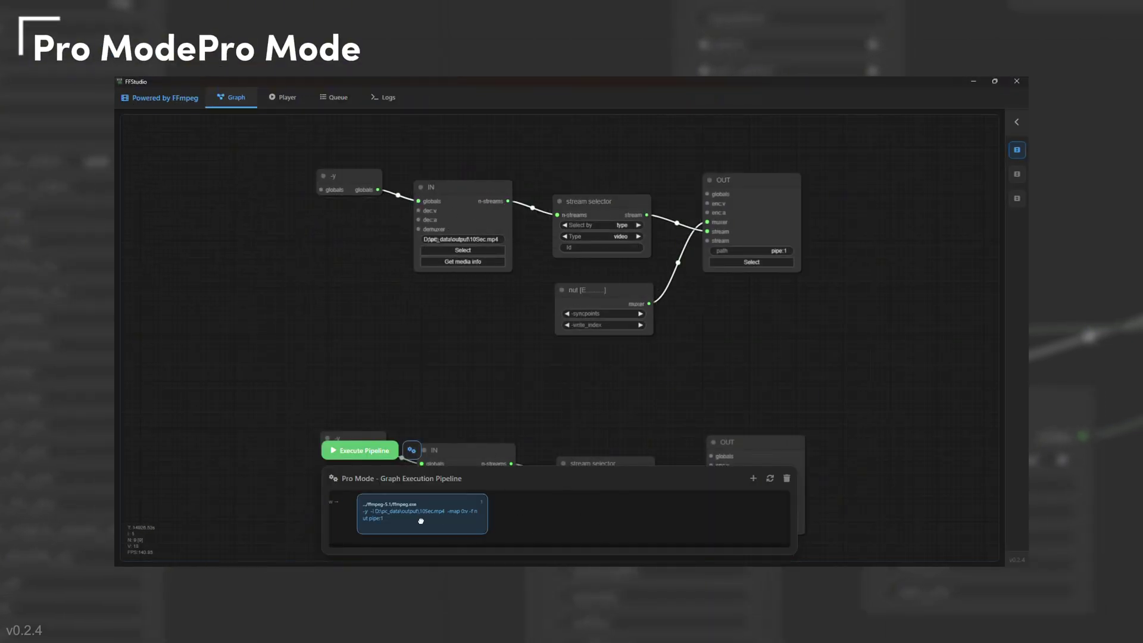
drag(421, 521, 401, 525)
drag(598, 390, 590, 214)
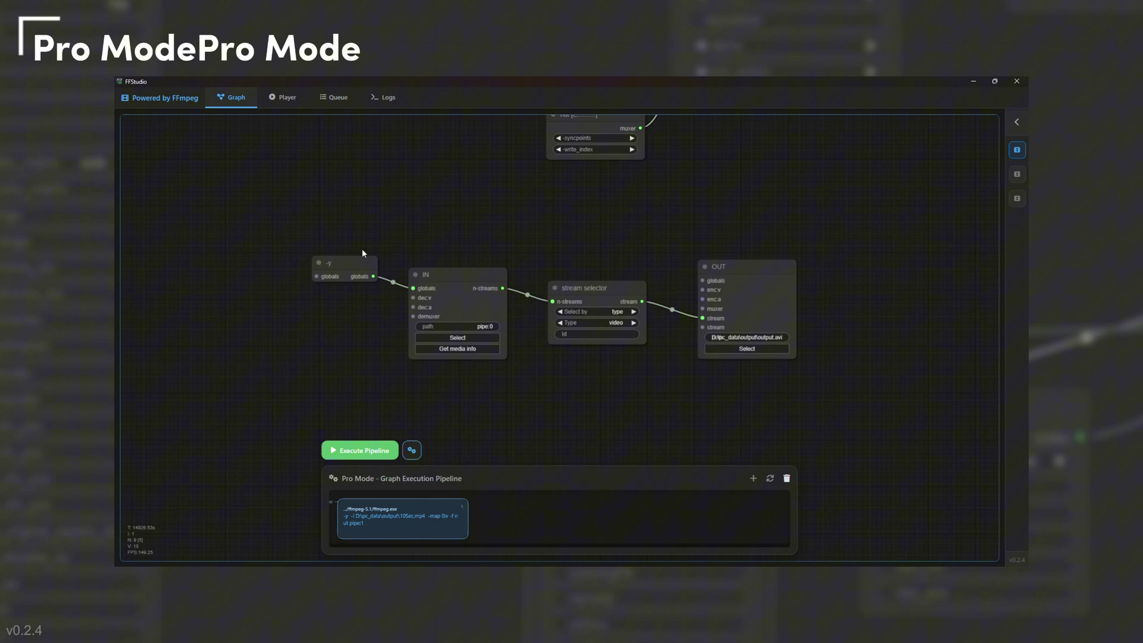
click(752, 479)
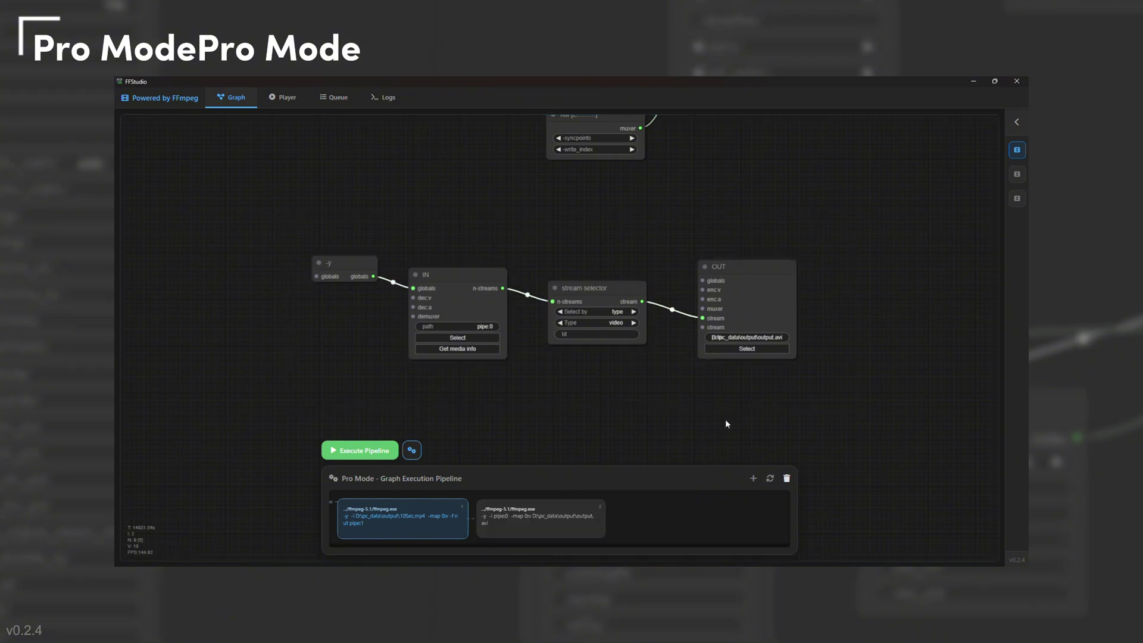
Switch to the ffmpeg-8_0 workflow and add its pipe:0 to pipe:1 graph between the two existing pipeline stages
click(1017, 125)
click(928, 244)
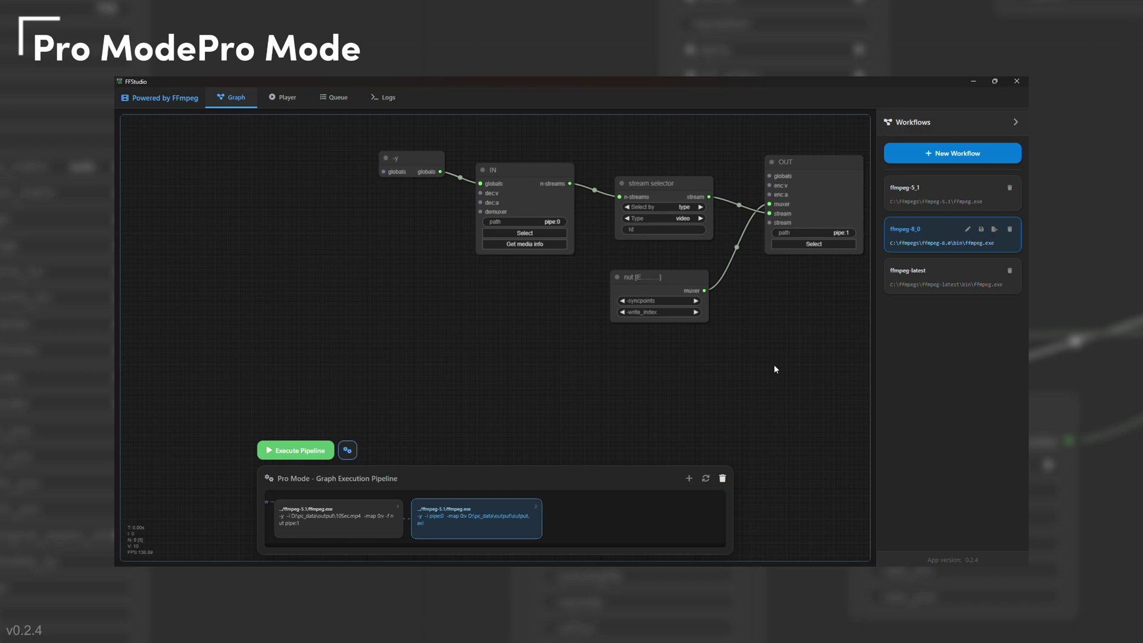
drag(837, 372, 837, 373)
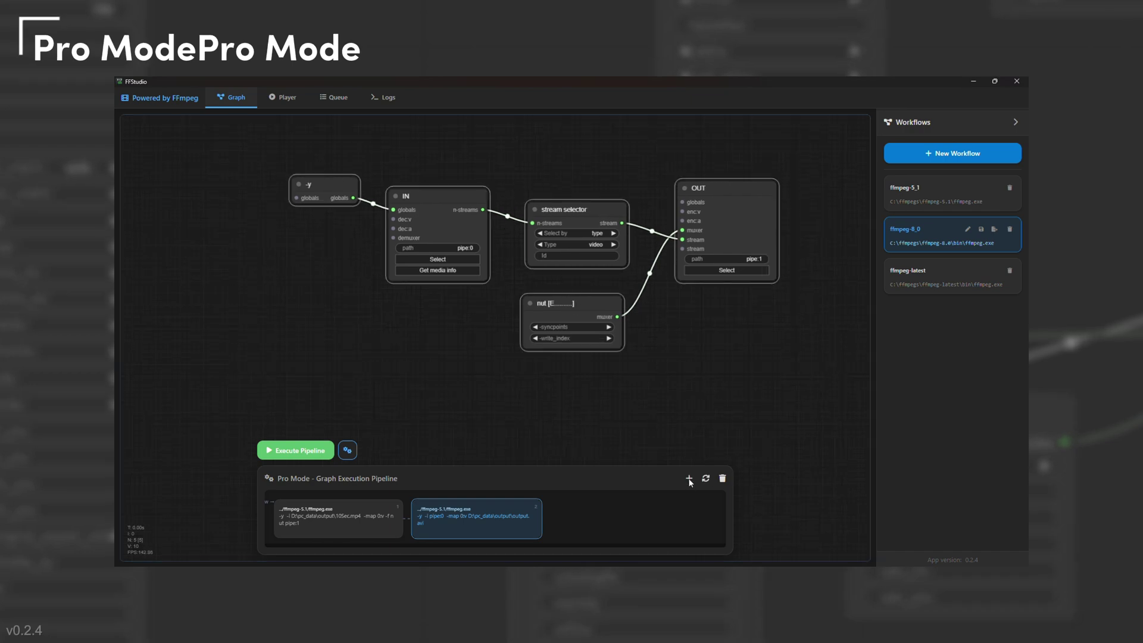
click(690, 479)
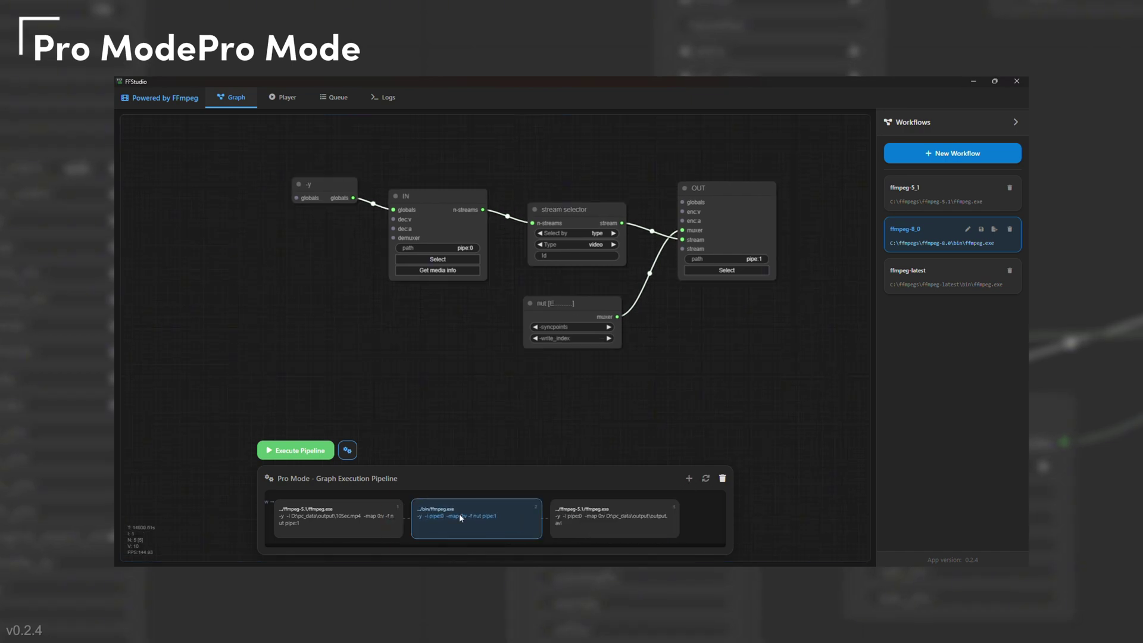
drag(646, 391, 642, 411)
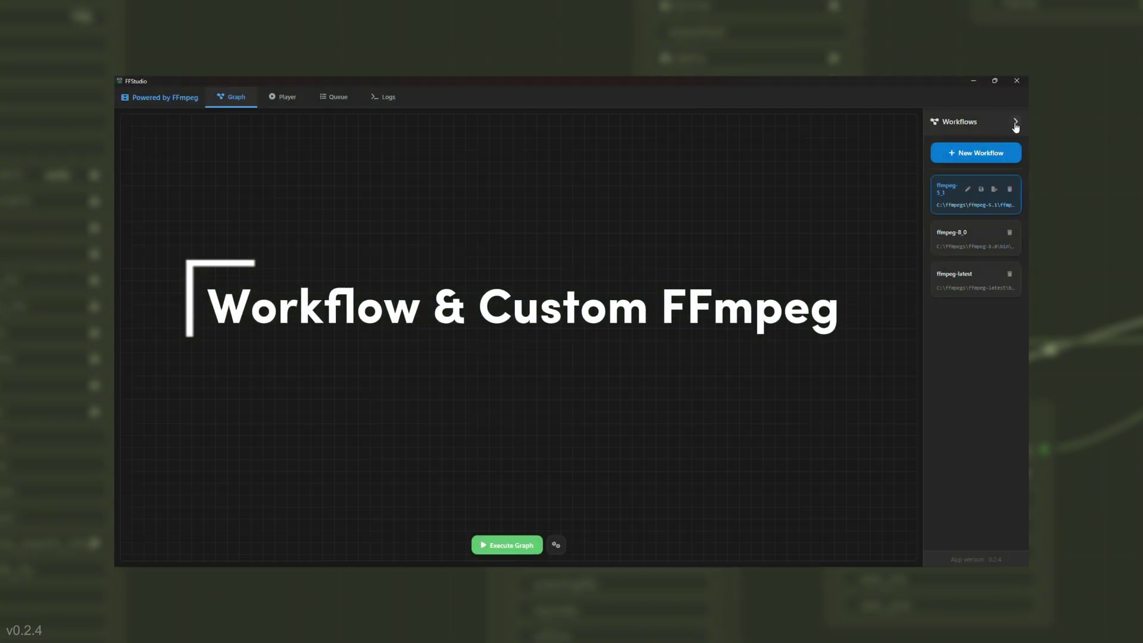
Create a new workflow named custom_ffmpeg with the FFmpeg path C:\ffmpegs\ffmpeg-4.4.1\ffmpeg.exe
click(923, 155)
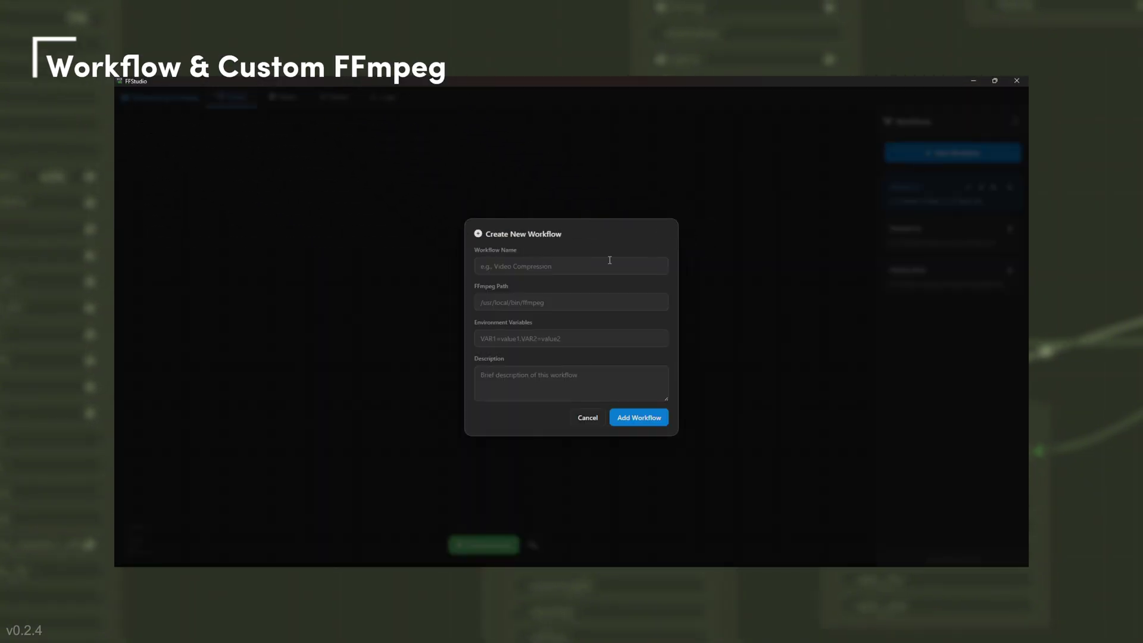
click(535, 268)
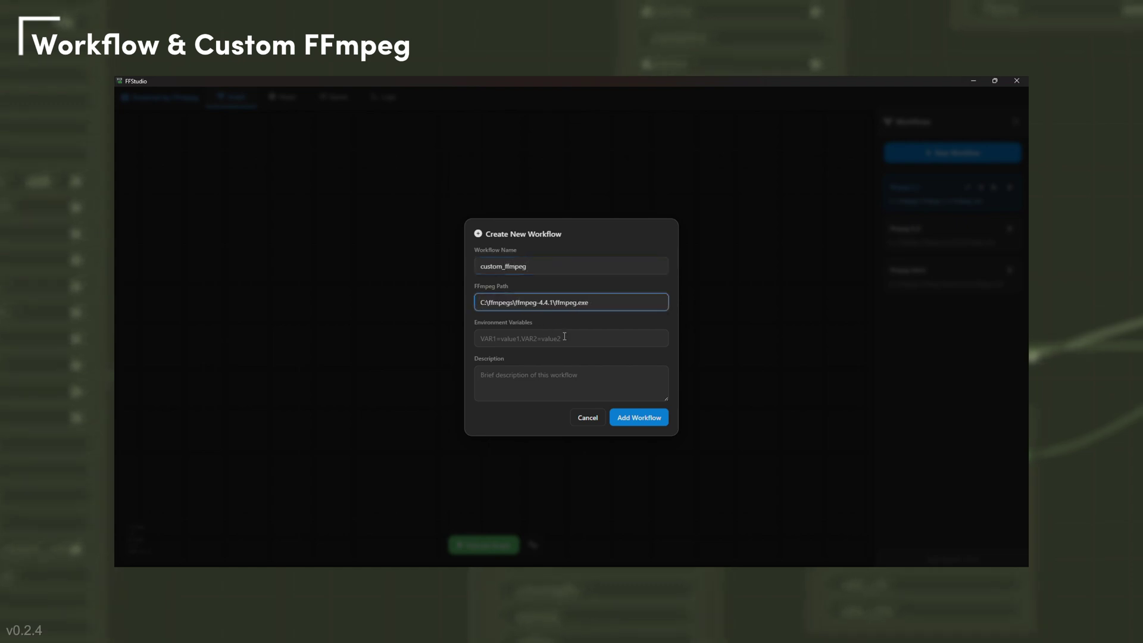
click(631, 416)
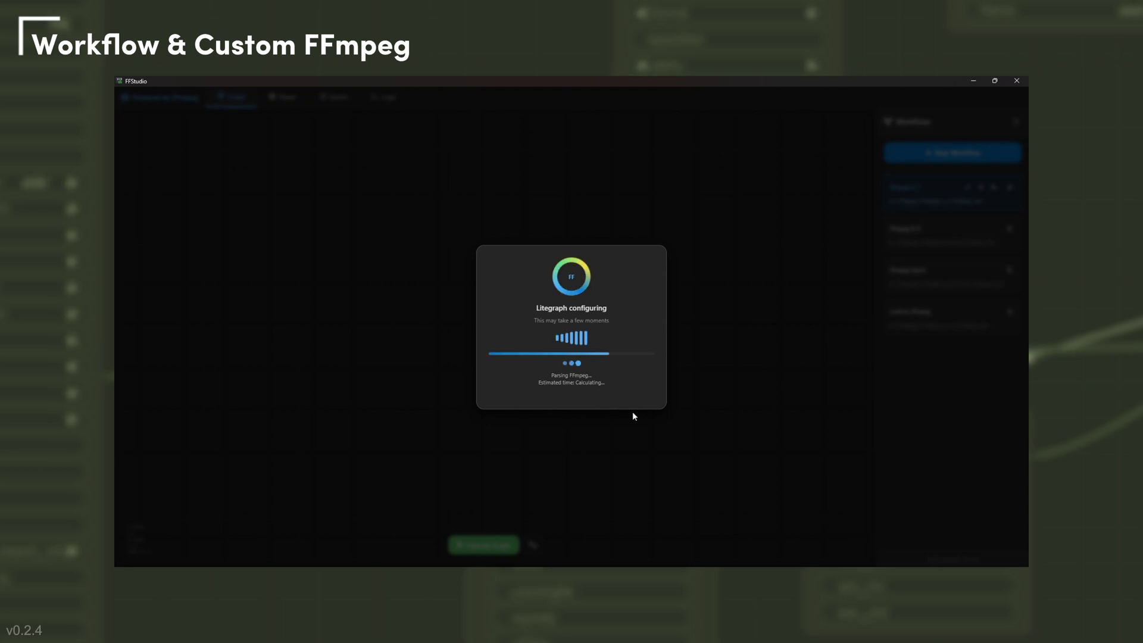
Browse the FFmpeg filter nodes that can be added to the custom_ffmpeg workflow's empty graph
right_click(509, 327)
mouse_move(523, 328)
mouse_move(572, 324)
mouse_move(627, 366)
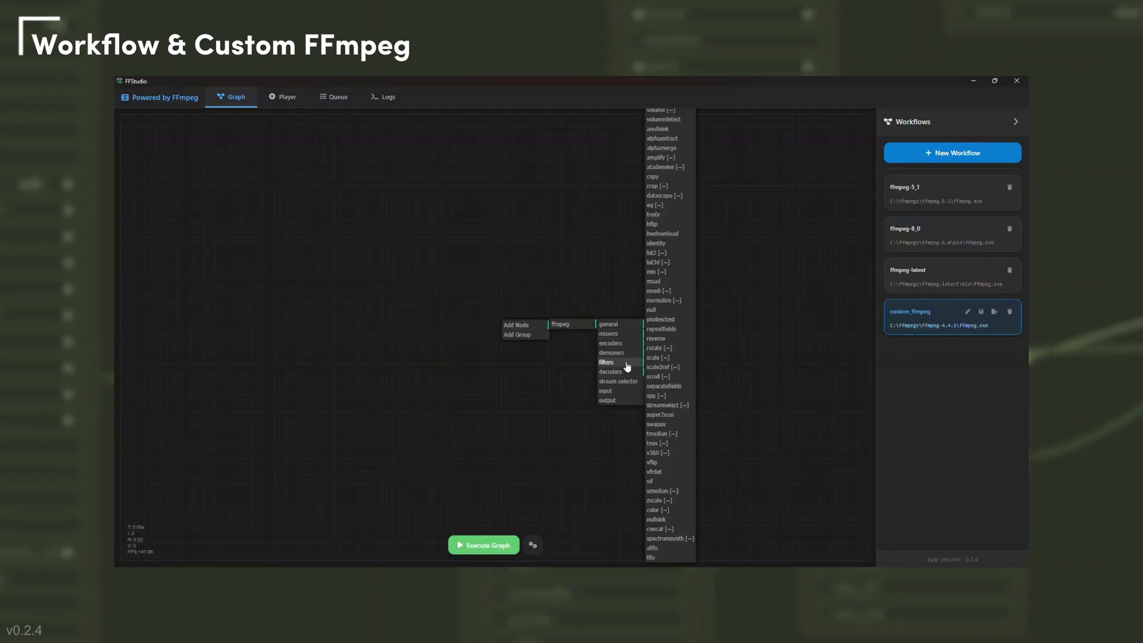
click(662, 350)
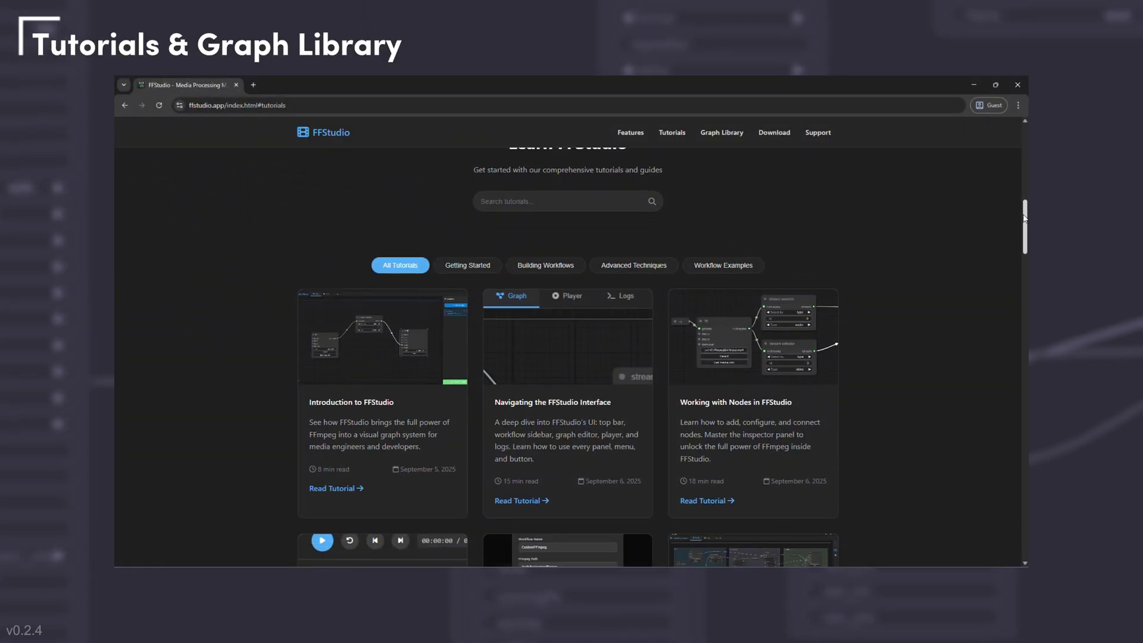
Switch to the FFStudio website in the browser and look through the tutorials and the graph library down to the last entry
scroll(1024, 218, down, 15)
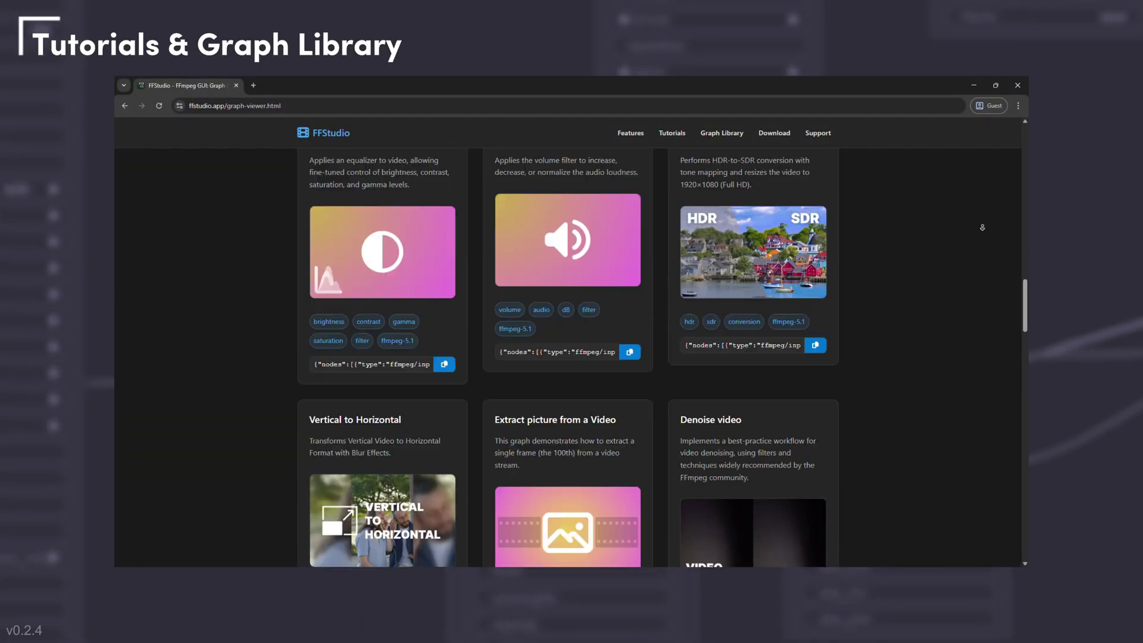
scroll(982, 227, down, 20)
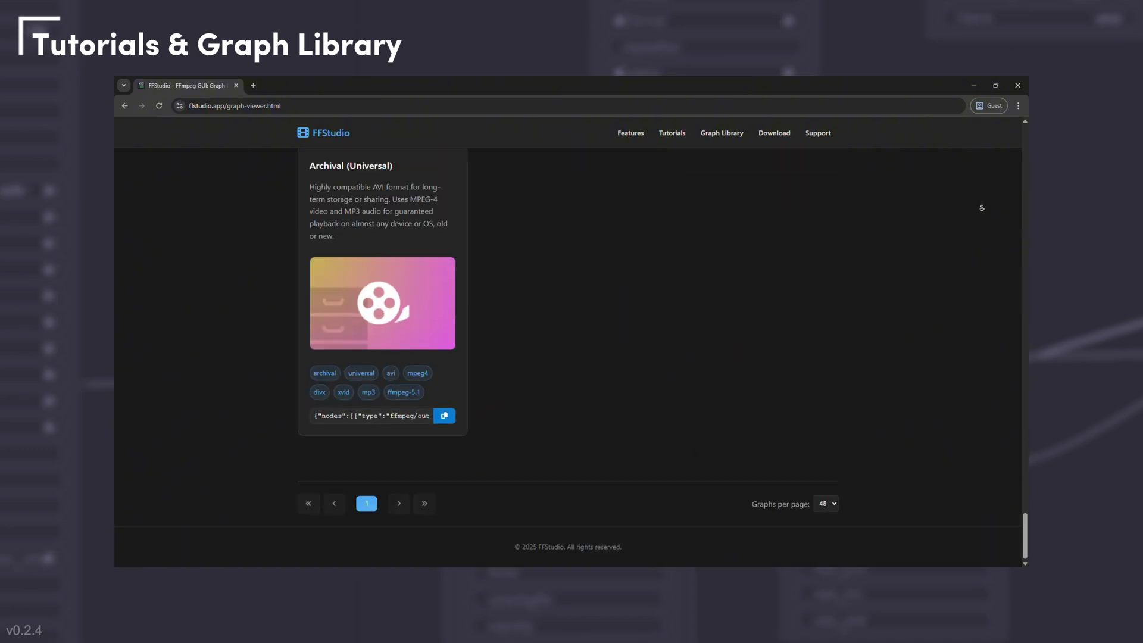